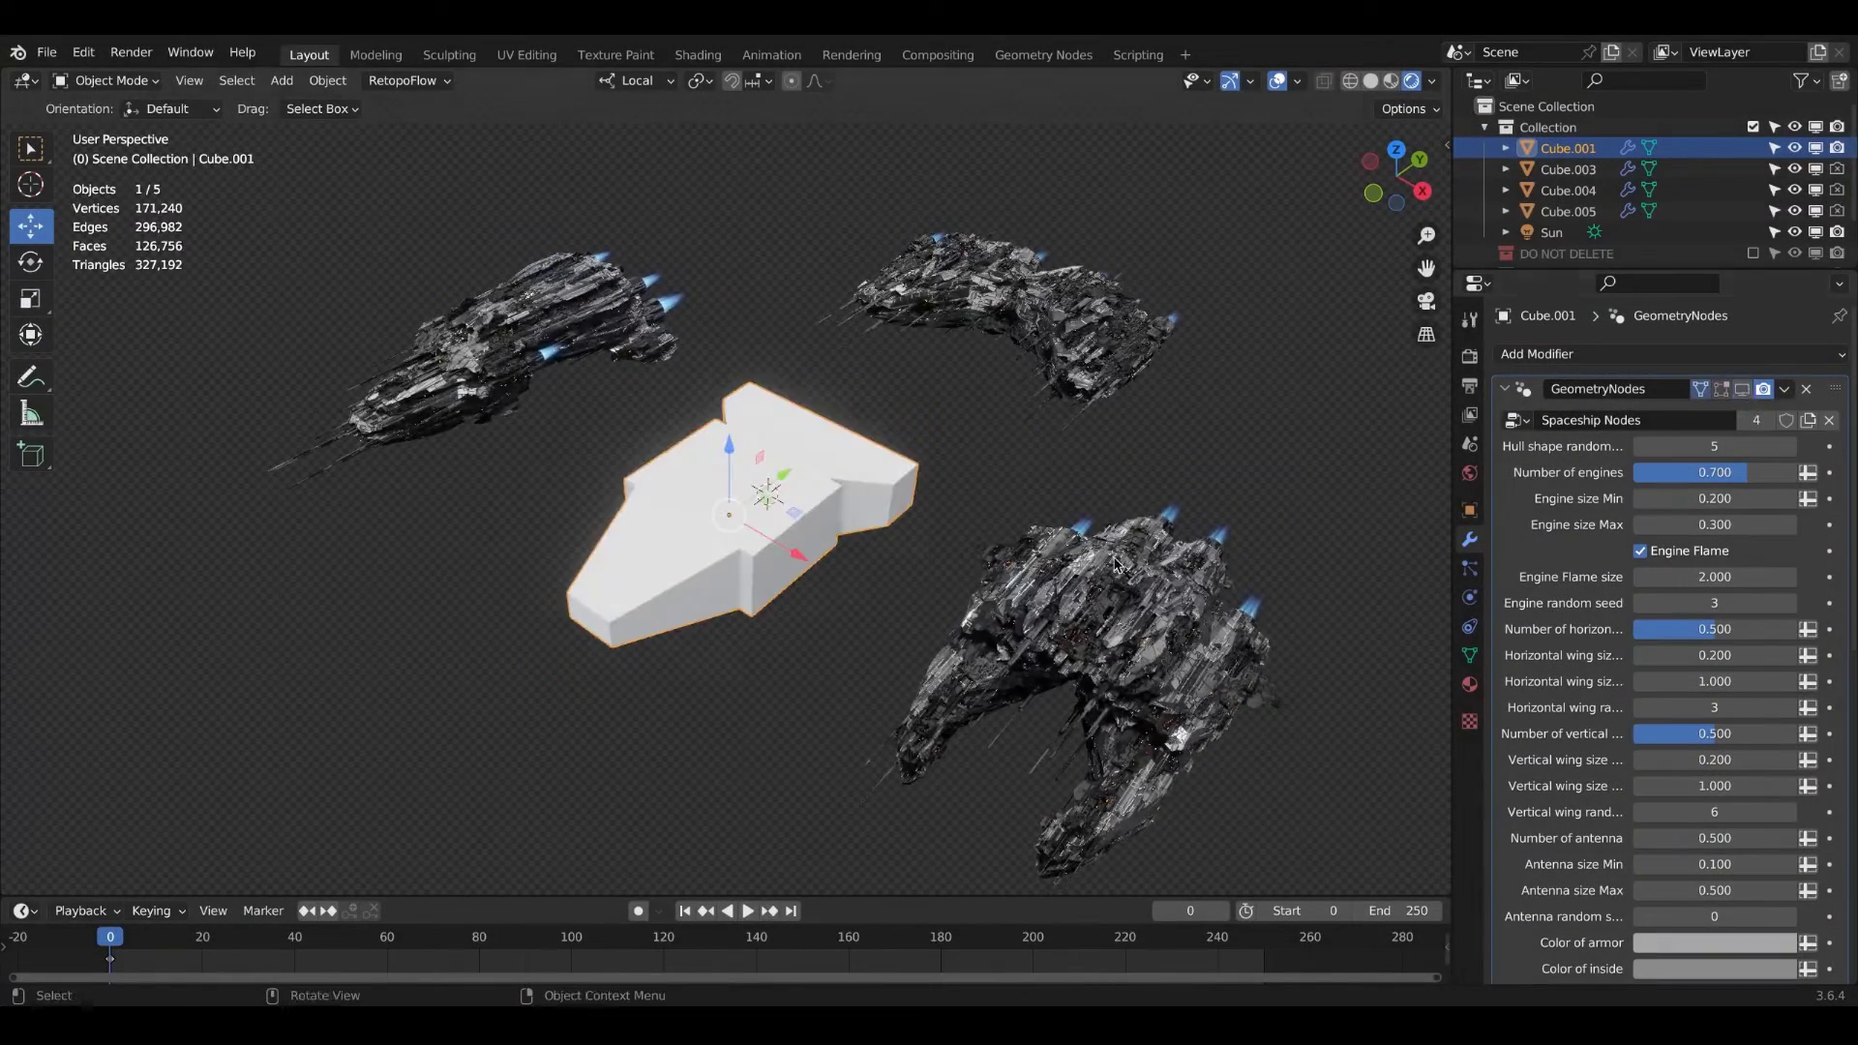
Turn off the modifier display on the lower-right and top-left ships to show plain hulls
{"action": "left_click", "coordinate": [1115, 559]}
{"action": "left_click", "coordinate": [1742, 390]}
{"action": "left_click", "coordinate": [564, 320]}
{"action": "left_click", "coordinate": [1743, 389]}
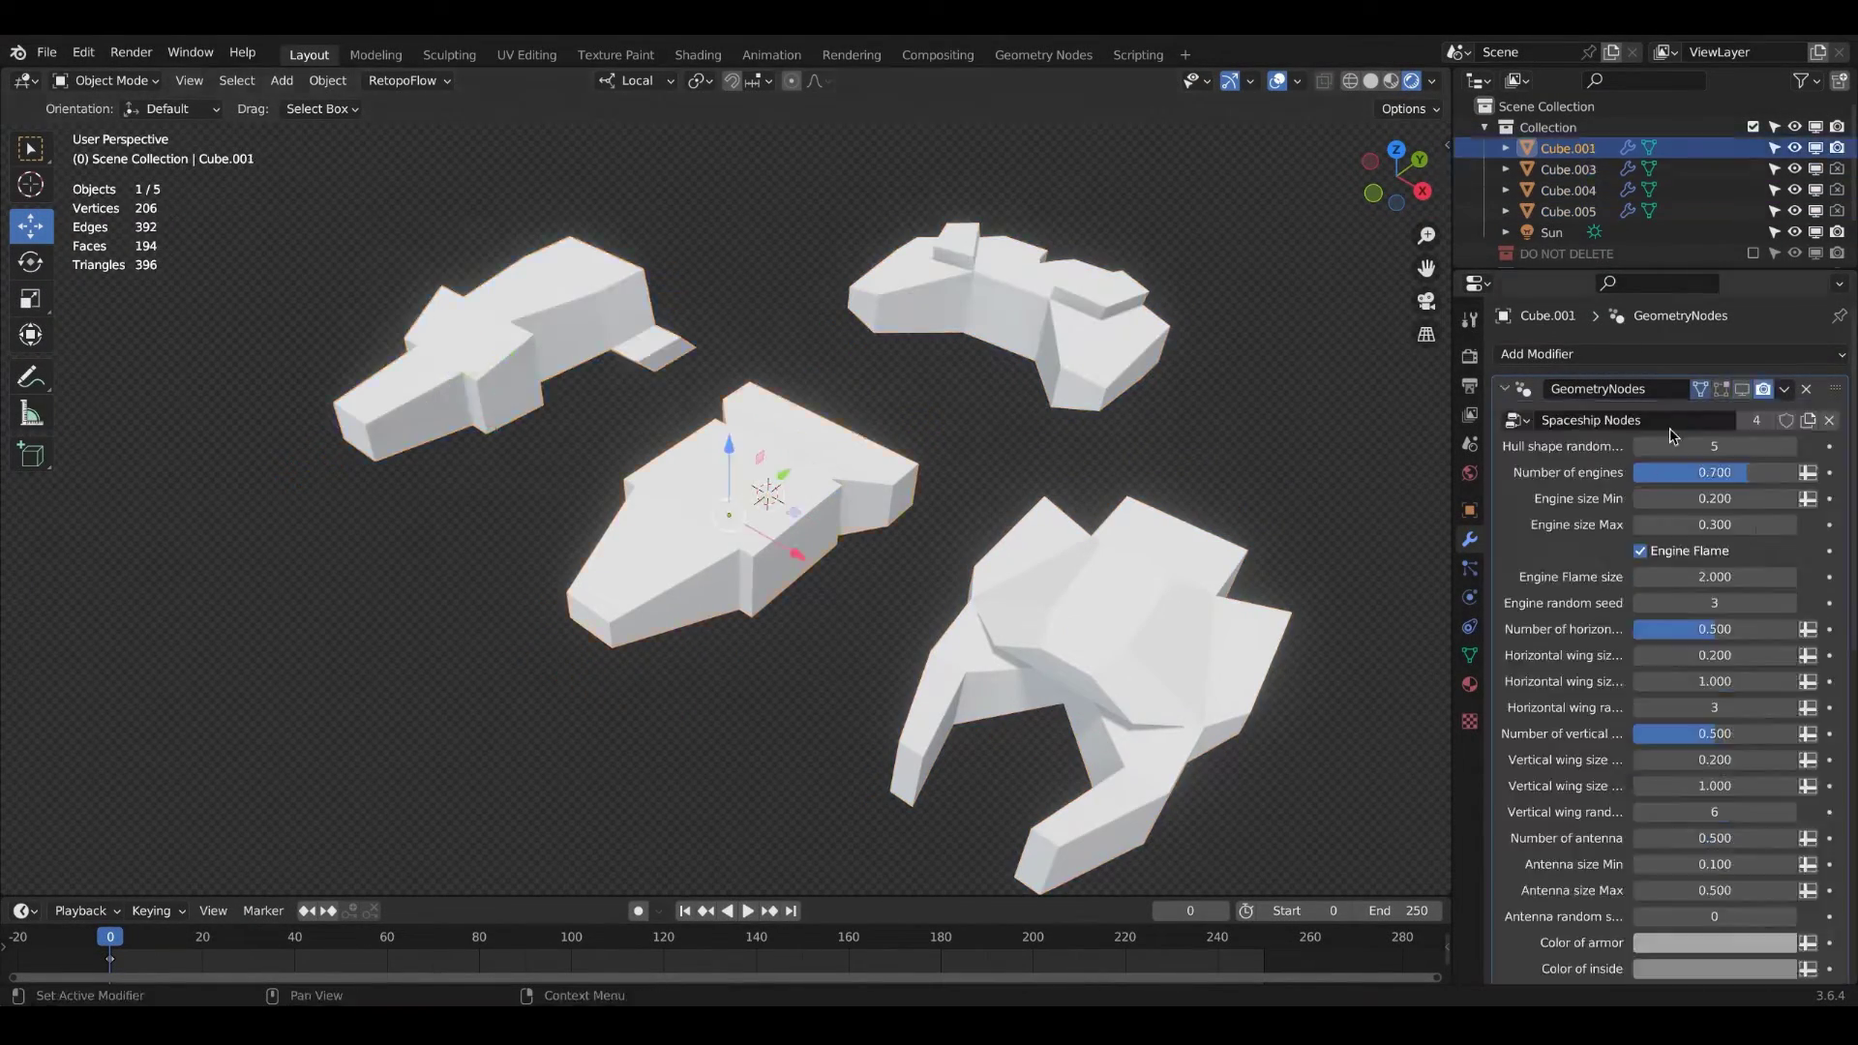
Duplicate a ship along Y to the lower left as a plain block hull
{"action": "key", "text": "shift+d"}
{"action": "key", "text": "g"}
{"action": "key", "text": "y"}
{"action": "left_click", "coordinate": [793, 476]}
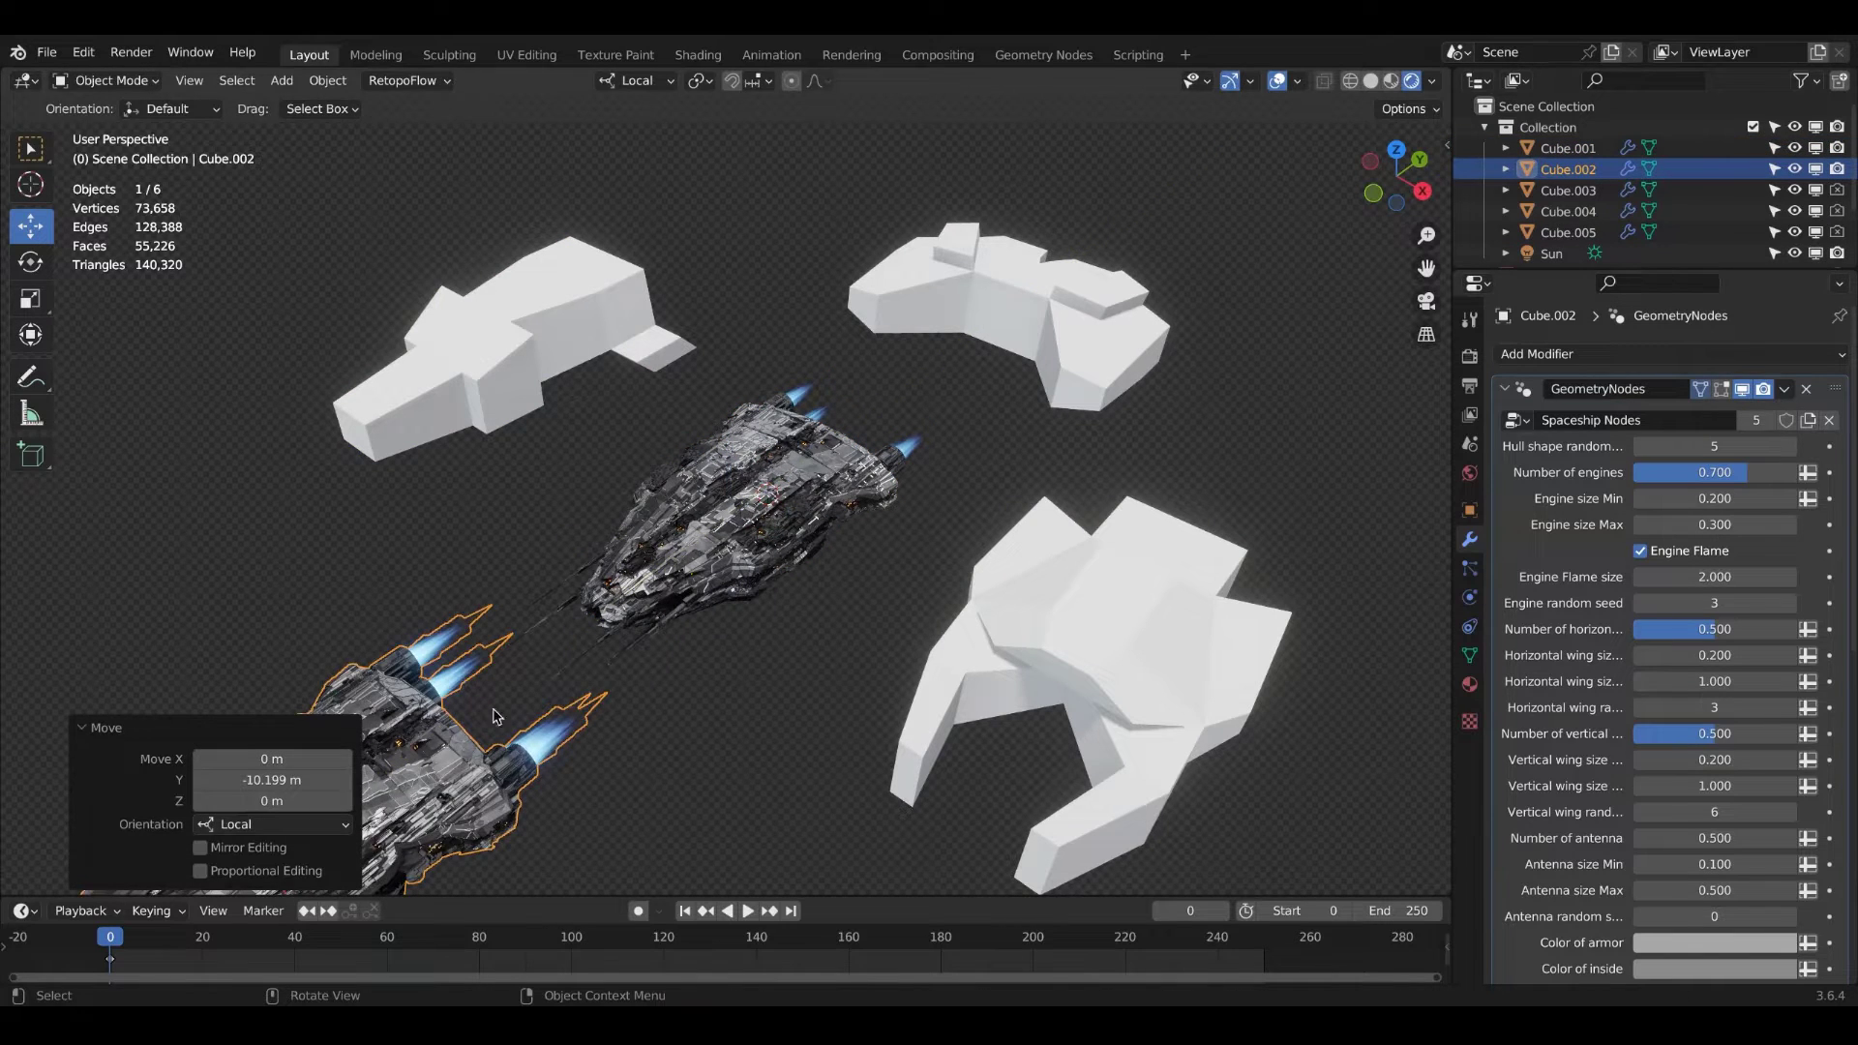
{"action": "left_click", "coordinate": [1742, 389]}
{"action": "left_click", "coordinate": [727, 500]}
{"action": "scroll", "coordinate": [705, 408], "scroll_direction": "up", "scroll_amount": 2}
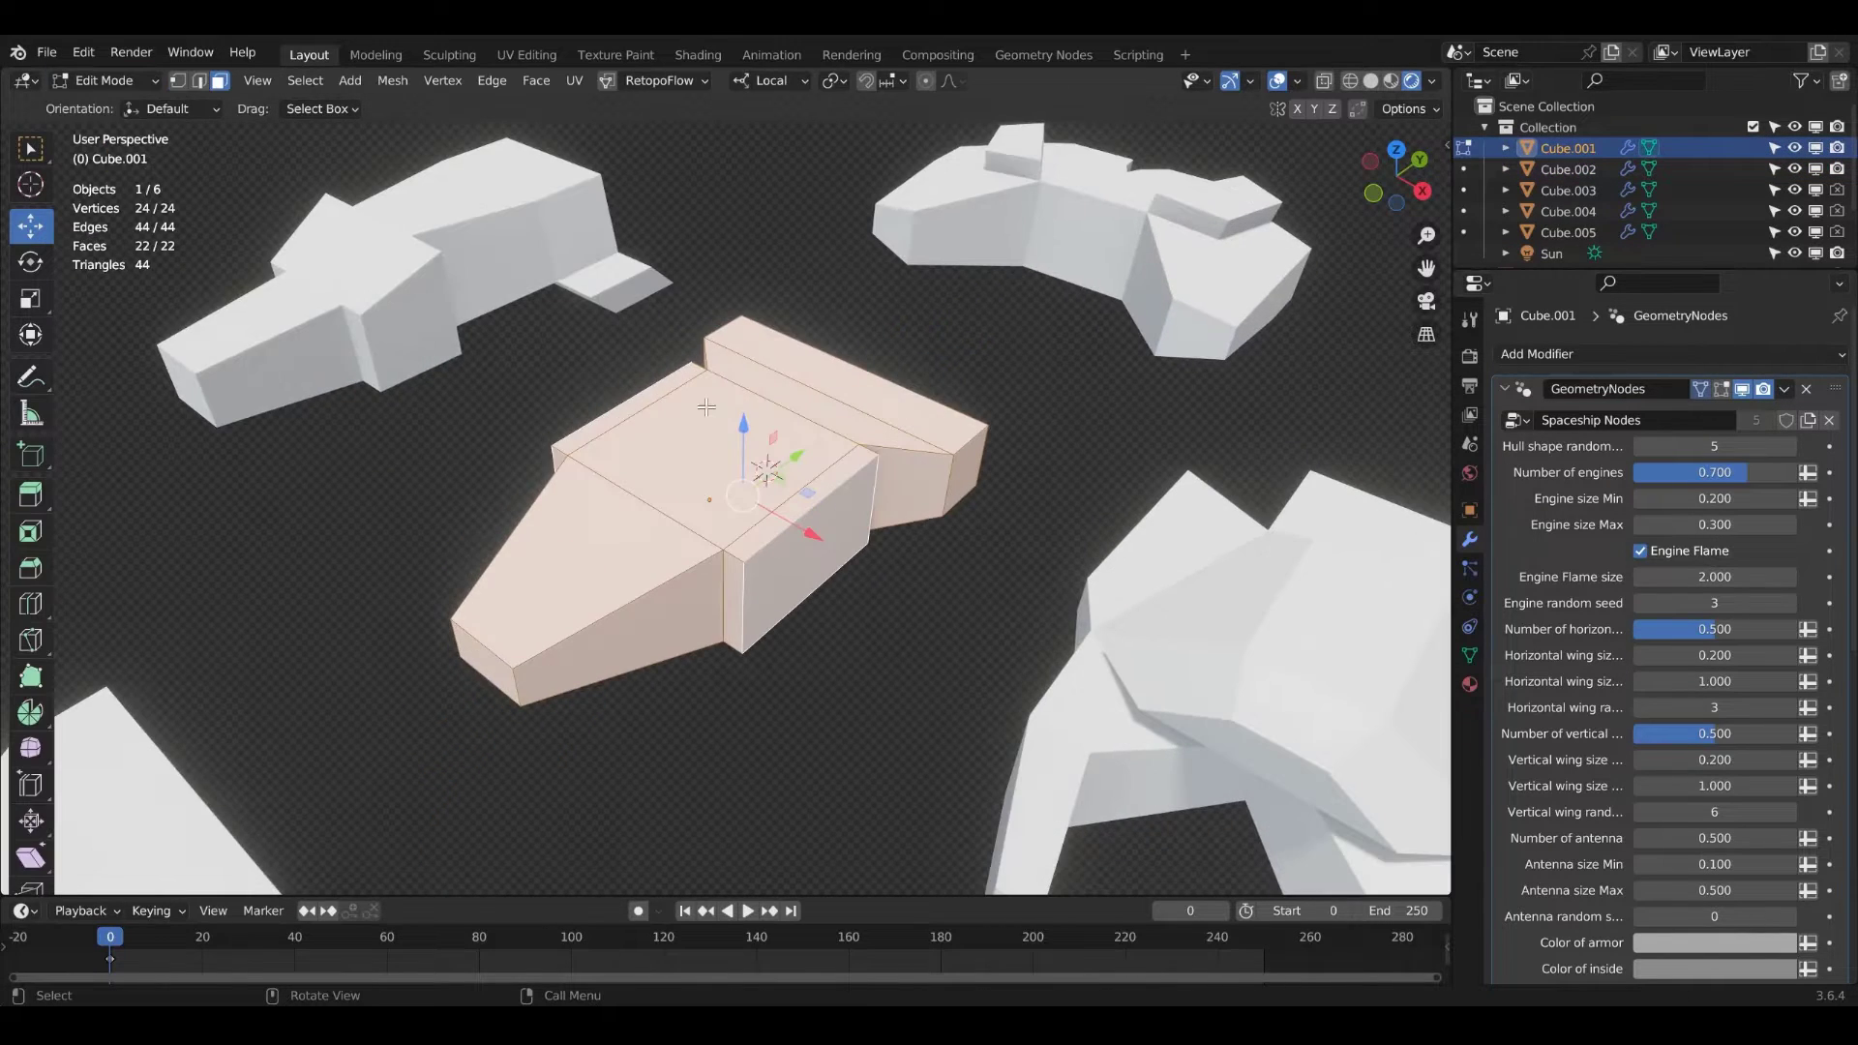
Add a new cube and extrude and scale one face into a first hull section
{"action": "key", "text": "shift+a"}
{"action": "left_click", "coordinate": [706, 329]}
{"action": "key", "text": "e"}
{"action": "left_click", "coordinate": [784, 437]}
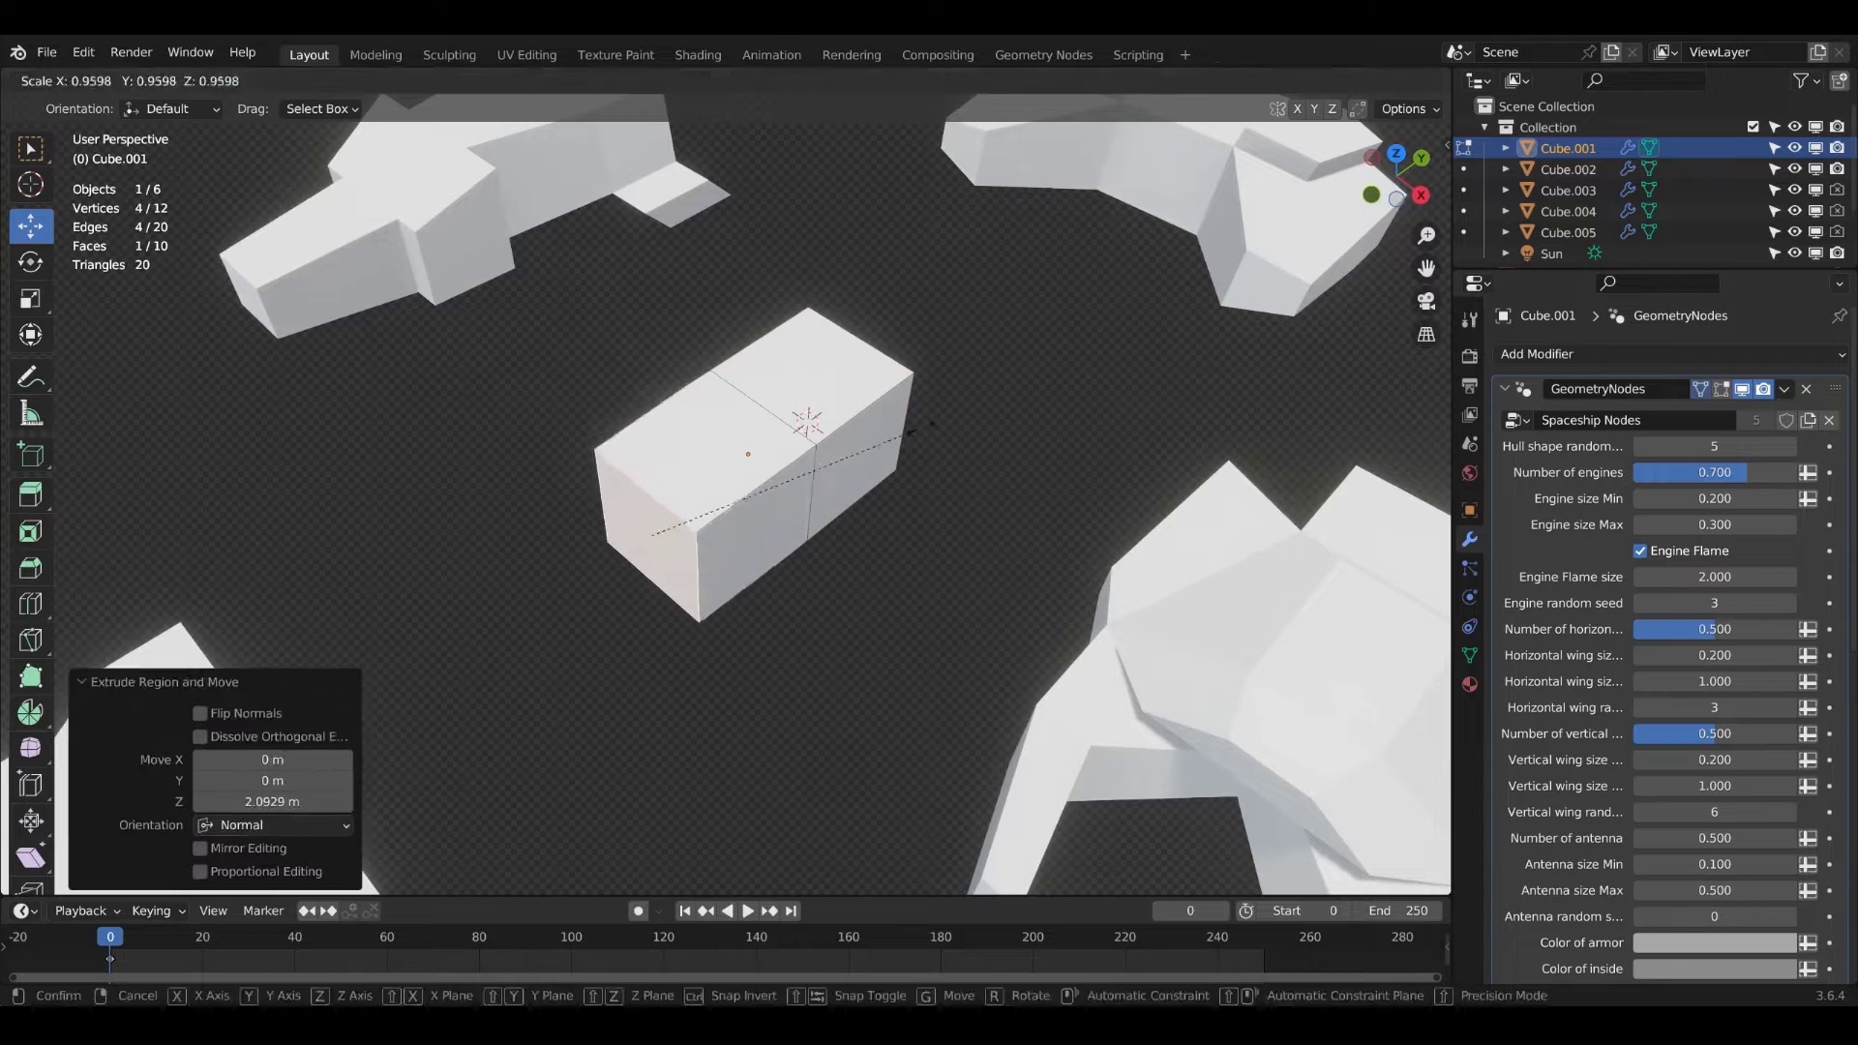
{"action": "key", "text": "s"}
{"action": "mouse_move", "coordinate": [784, 436]}
{"action": "middle_mouse_down"}
{"action": "mouse_move", "coordinate": [736, 361]}
{"action": "mouse_move", "coordinate": [872, 519]}
{"action": "mouse_move", "coordinate": [1037, 586]}
{"action": "middle_mouse_up"}
Extrude and taper the end face into a further nose section
{"action": "key", "text": "e"}
{"action": "left_click", "coordinate": [901, 523]}
{"action": "key", "text": "e"}
{"action": "left_click", "coordinate": [958, 604]}
{"action": "key", "text": "s"}
{"action": "left_click", "coordinate": [1038, 547]}
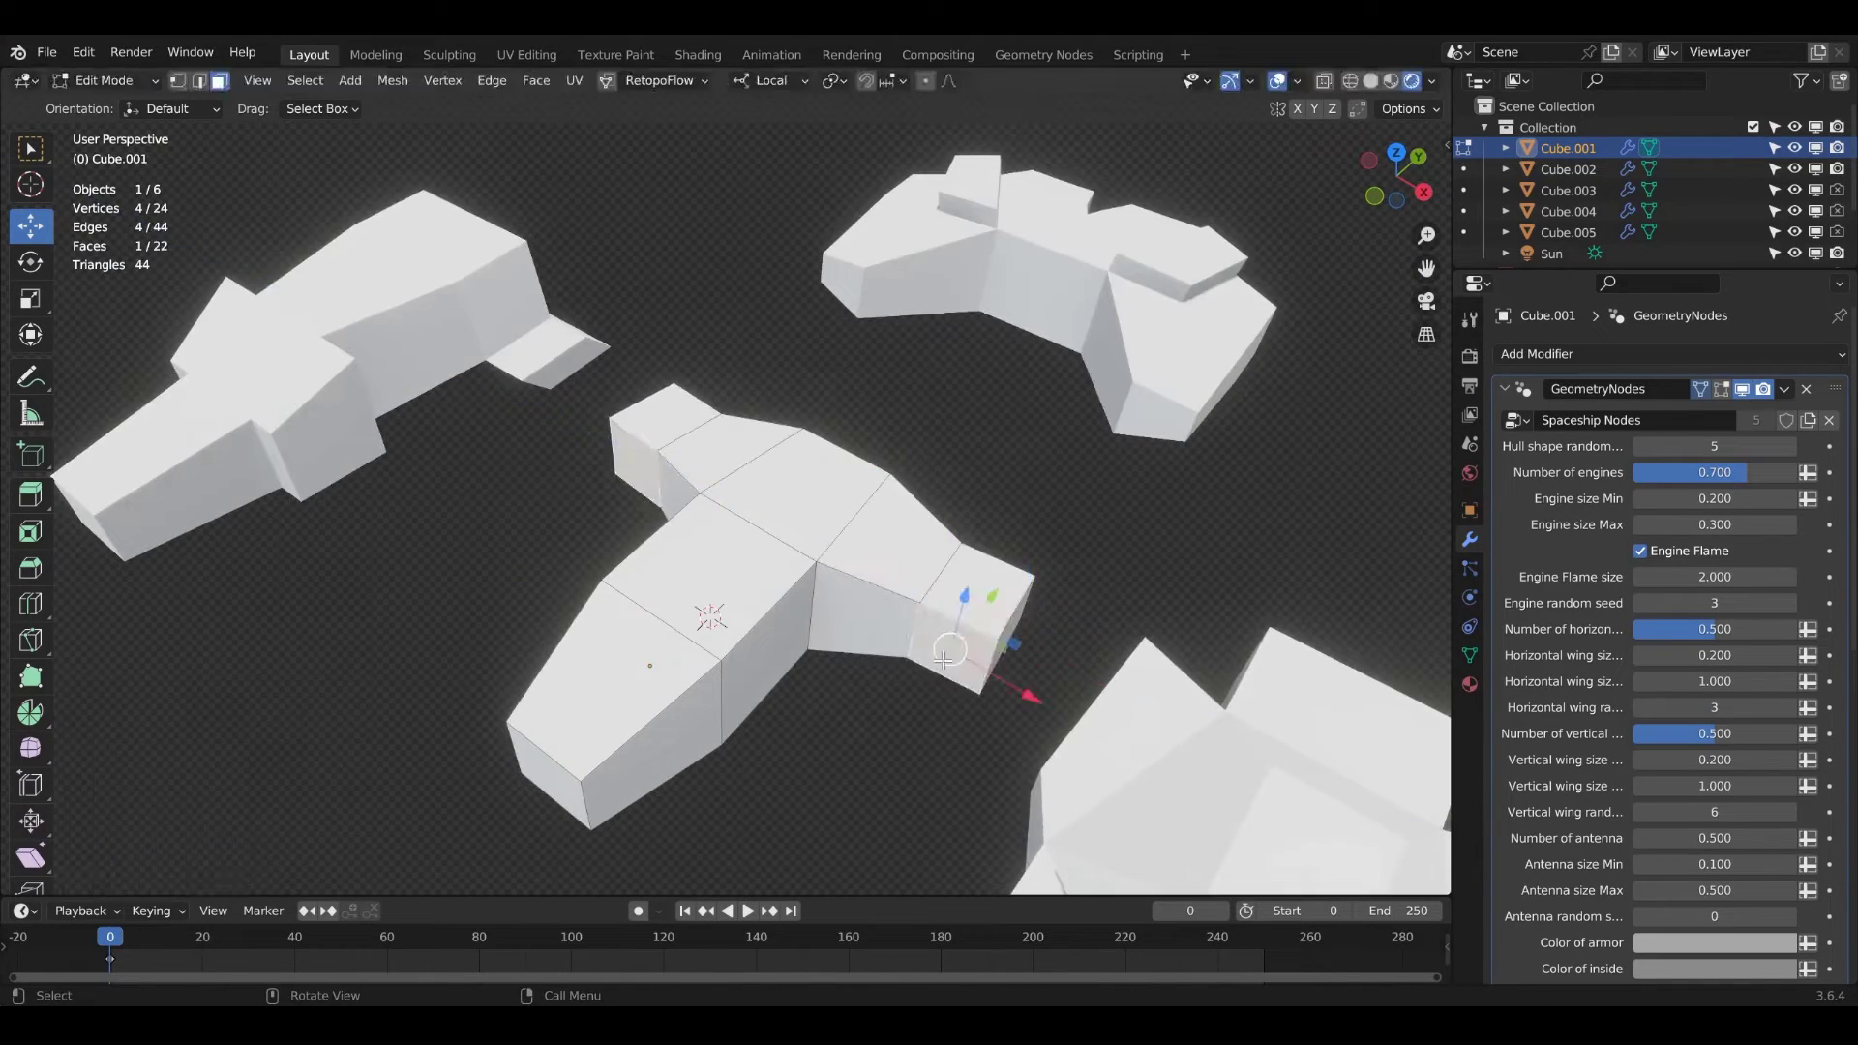
{"action": "left_click", "coordinate": [1034, 593]}
Shrink the nose face, return to Object Mode, and orbit the generated spaceship
{"action": "middle_click_drag", "start_coordinate": [781, 647], "coordinate": [436, 418]}
{"action": "key", "text": "s"}
{"action": "left_click", "coordinate": [436, 419]}
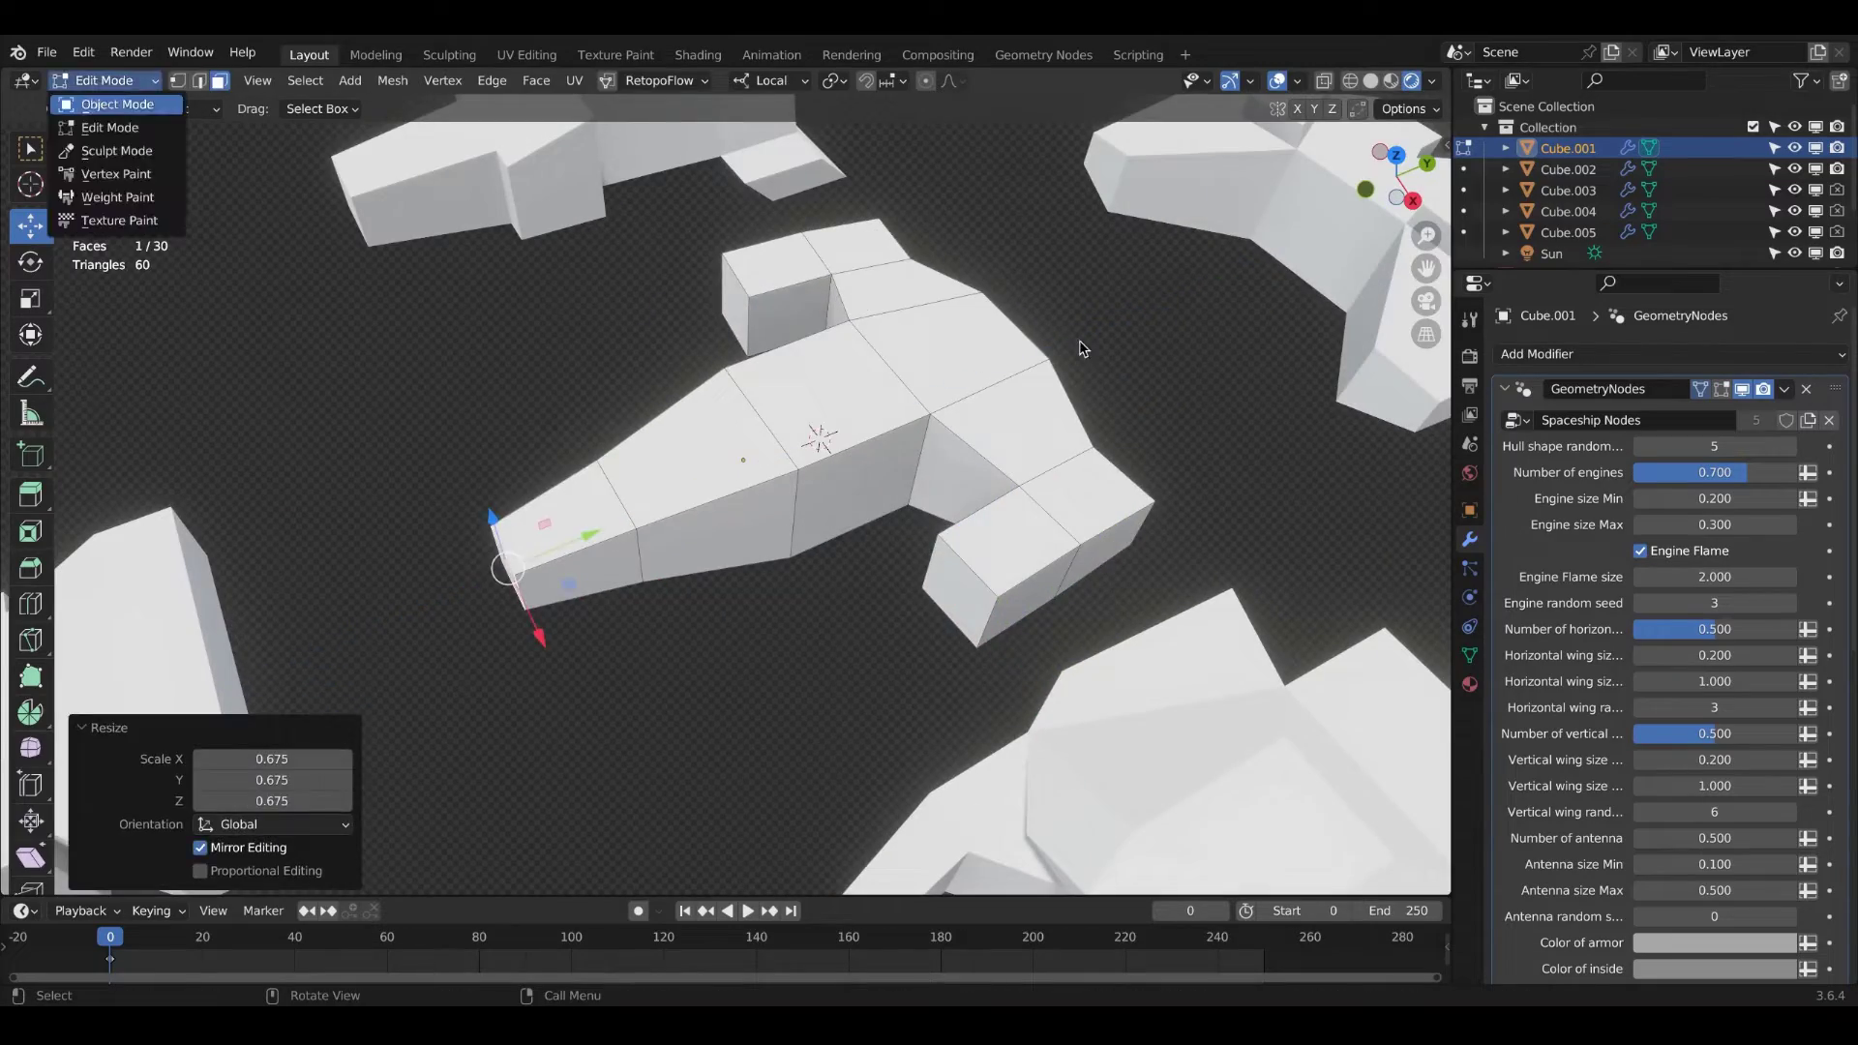
{"action": "key", "text": "Tab"}
{"action": "mouse_move", "coordinate": [1078, 349]}
{"action": "middle_mouse_down"}
{"action": "mouse_move", "coordinate": [1005, 577]}
{"action": "mouse_move", "coordinate": [1267, 838]}
{"action": "middle_mouse_up"}
{"action": "left_click", "coordinate": [1005, 576]}
{"action": "left_click", "coordinate": [1720, 439]}
{"action": "type", "text": "1"}
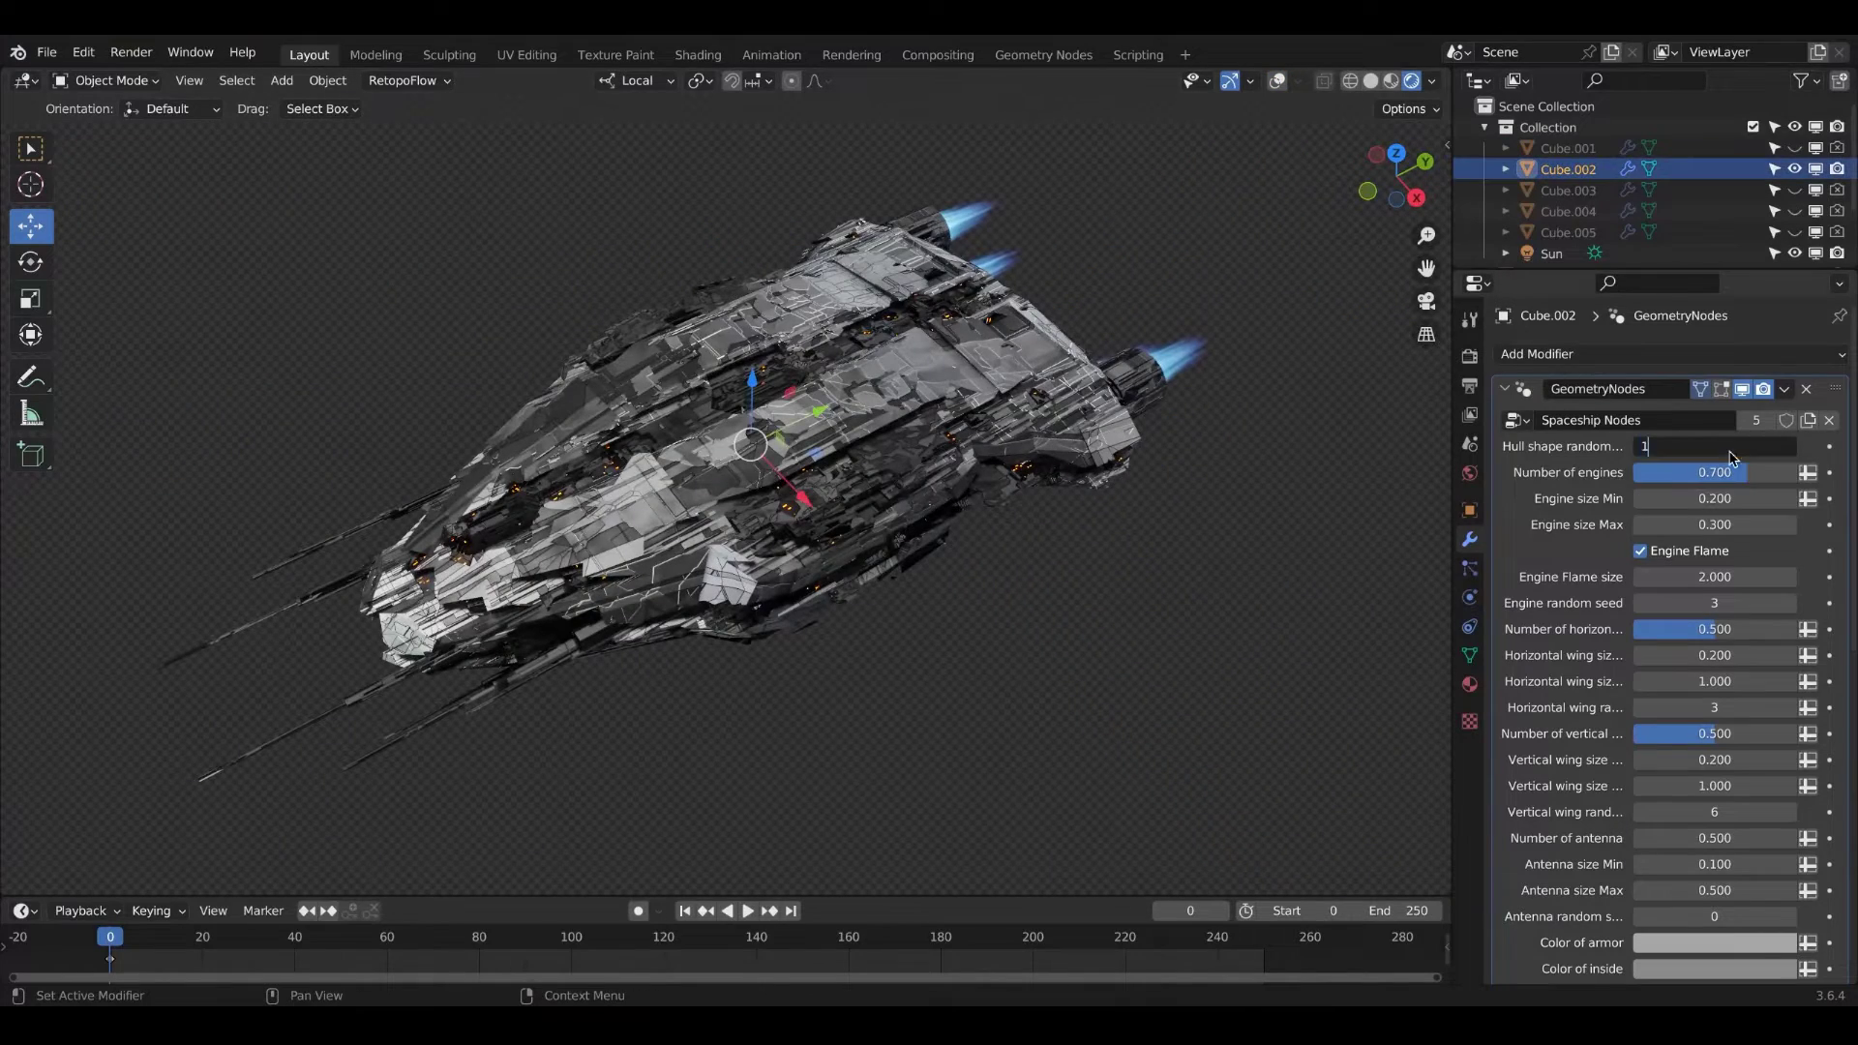
Set hull shape seed 9, engine size Min 0.050 and engine random seed 4
{"action": "key", "text": "Return"}
{"action": "left_click_drag", "start_coordinate": [1732, 458], "coordinate": [1763, 450]}
{"action": "middle_click_drag", "start_coordinate": [1161, 552], "coordinate": [1049, 543]}
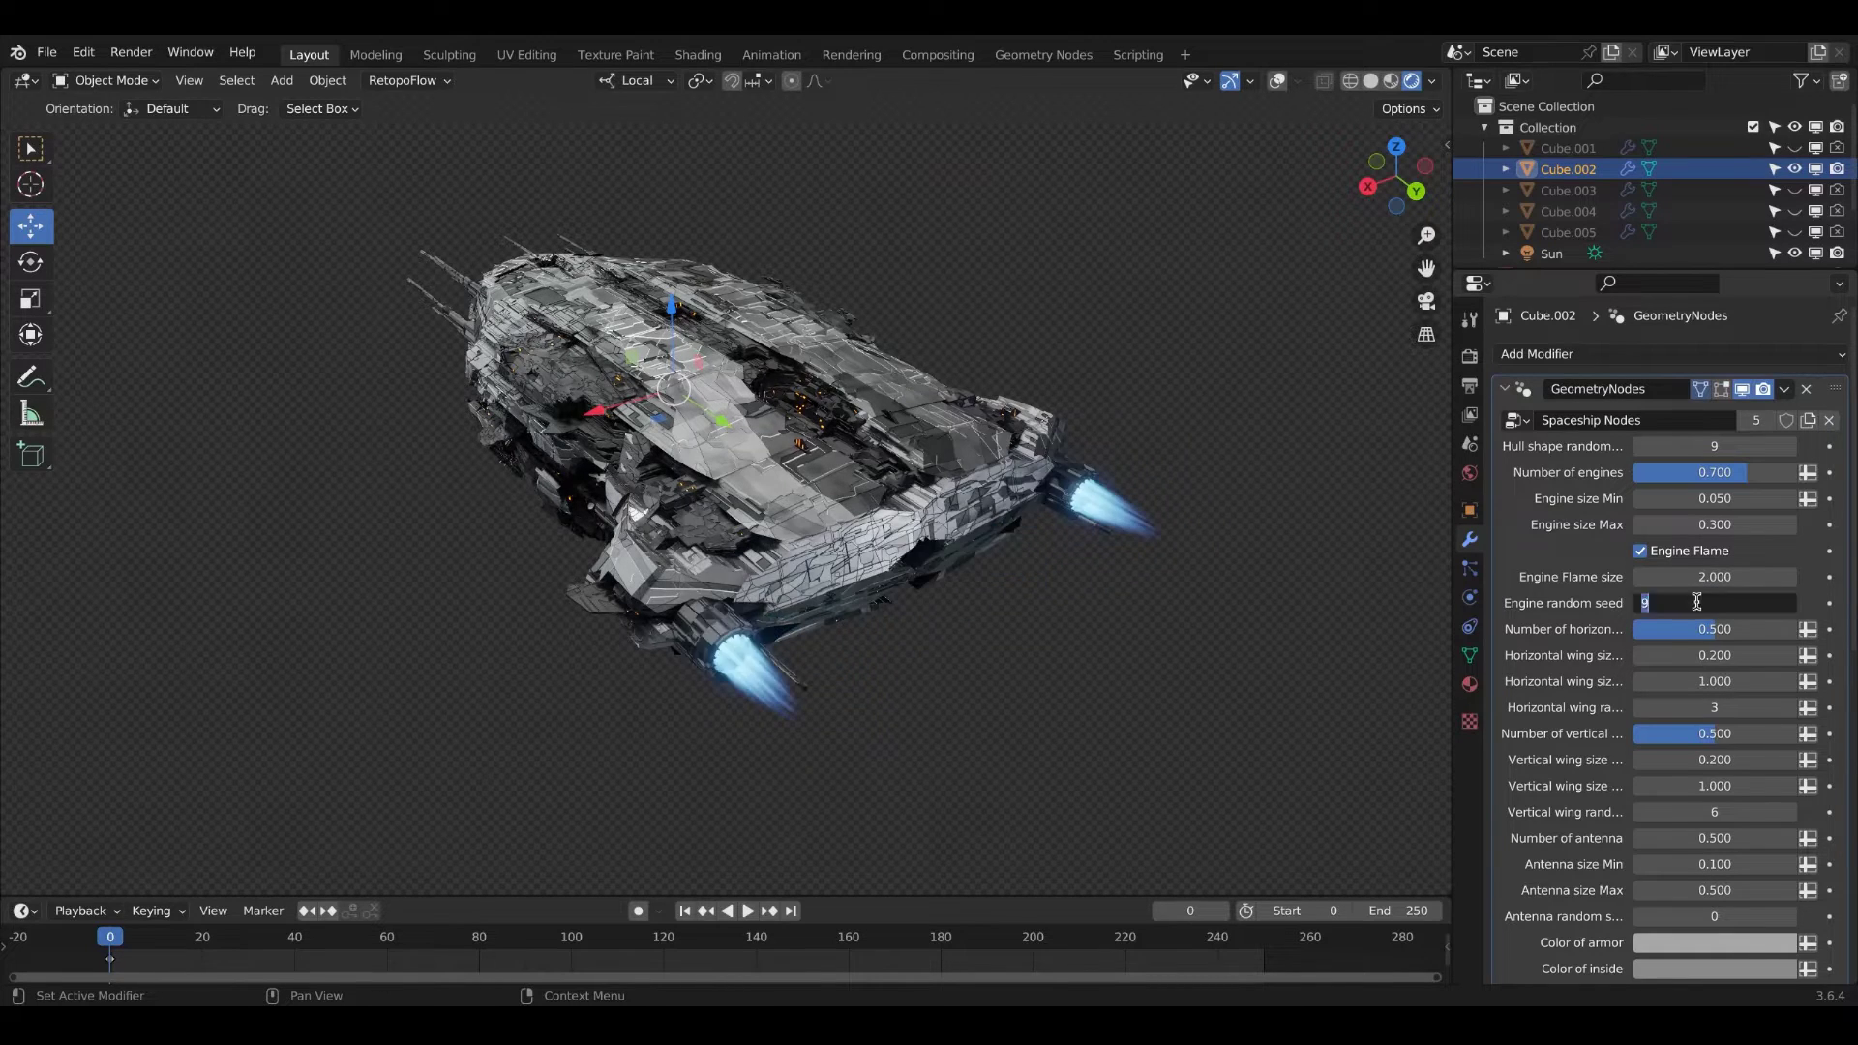
{"action": "type", "text": "4"}
{"action": "key", "text": "Return"}
{"action": "middle_click_drag", "start_coordinate": [751, 490], "coordinate": [1003, 483]}
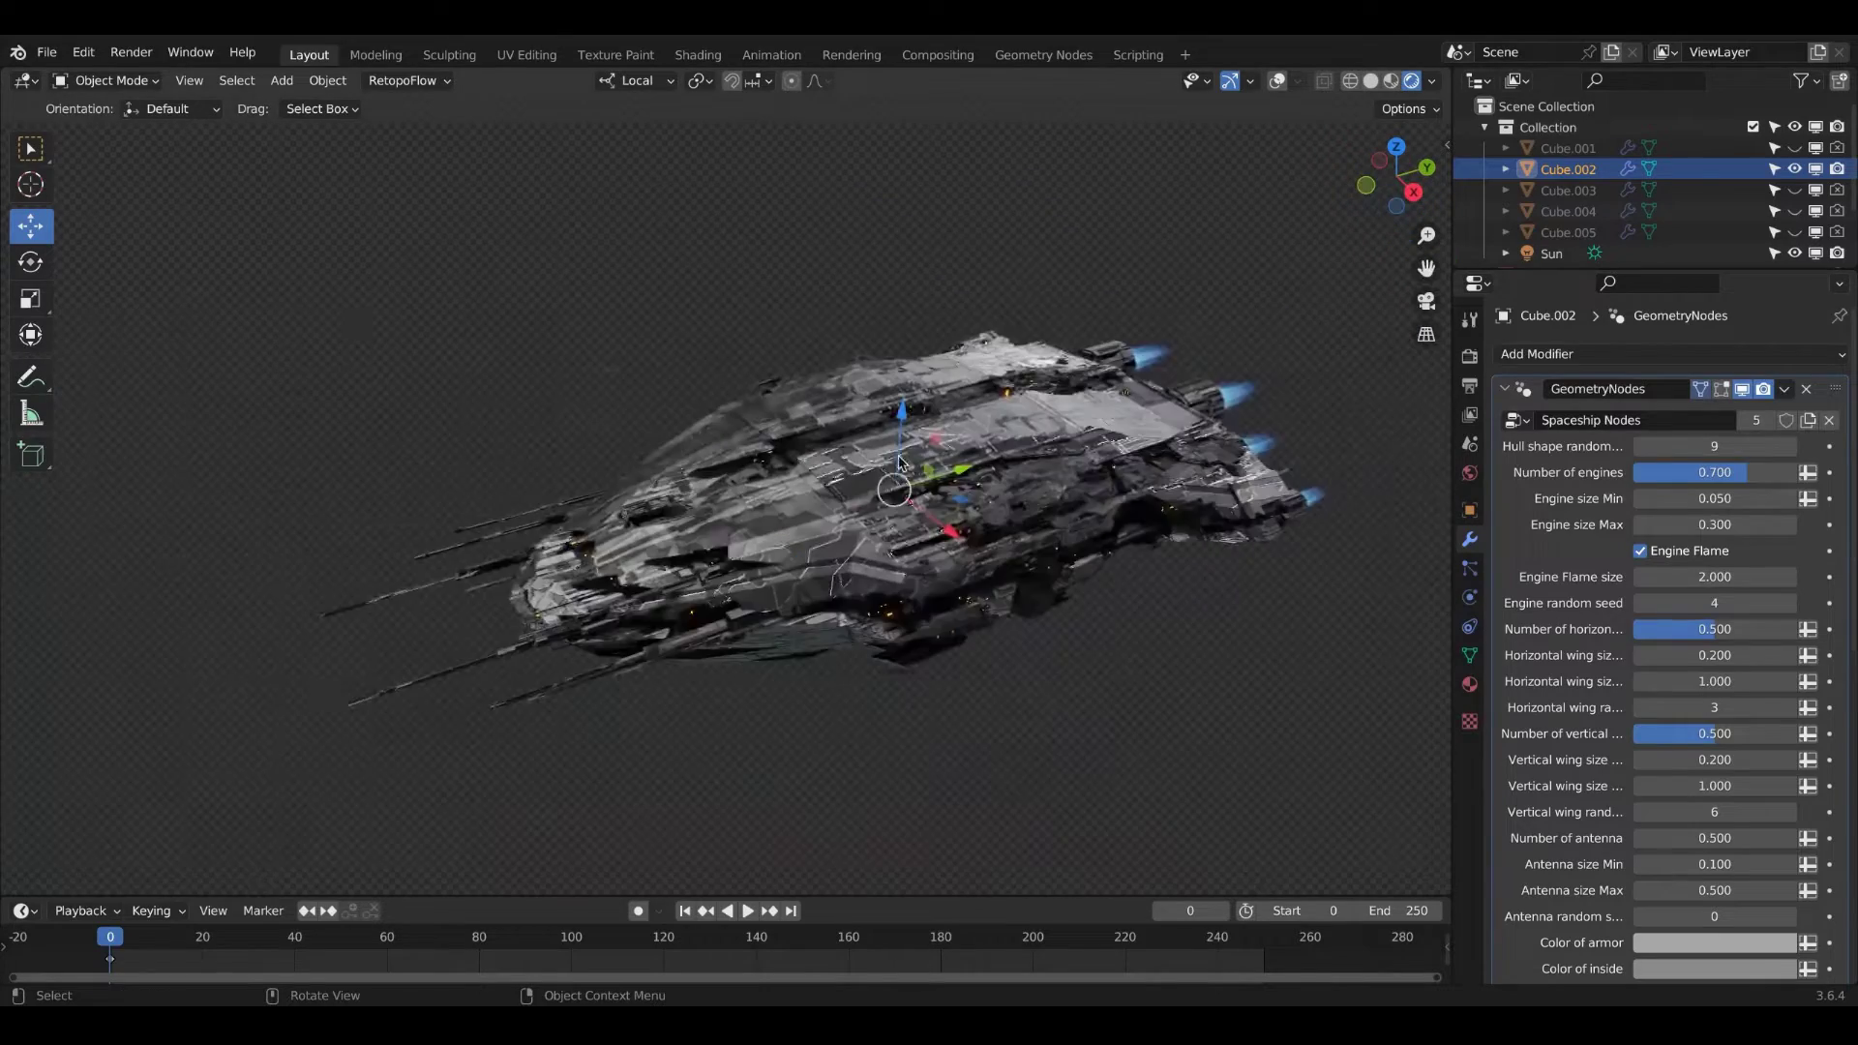
{"action": "scroll", "coordinate": [1003, 483], "scroll_direction": "up", "scroll_amount": 3}
{"action": "scroll", "coordinate": [847, 488], "scroll_direction": "down", "scroll_amount": 3}
Set horizontal wings to 1 and the wing random seed to 5
{"action": "left_click", "coordinate": [1714, 628]}
{"action": "type", "text": "1"}
{"action": "key", "text": "Return"}
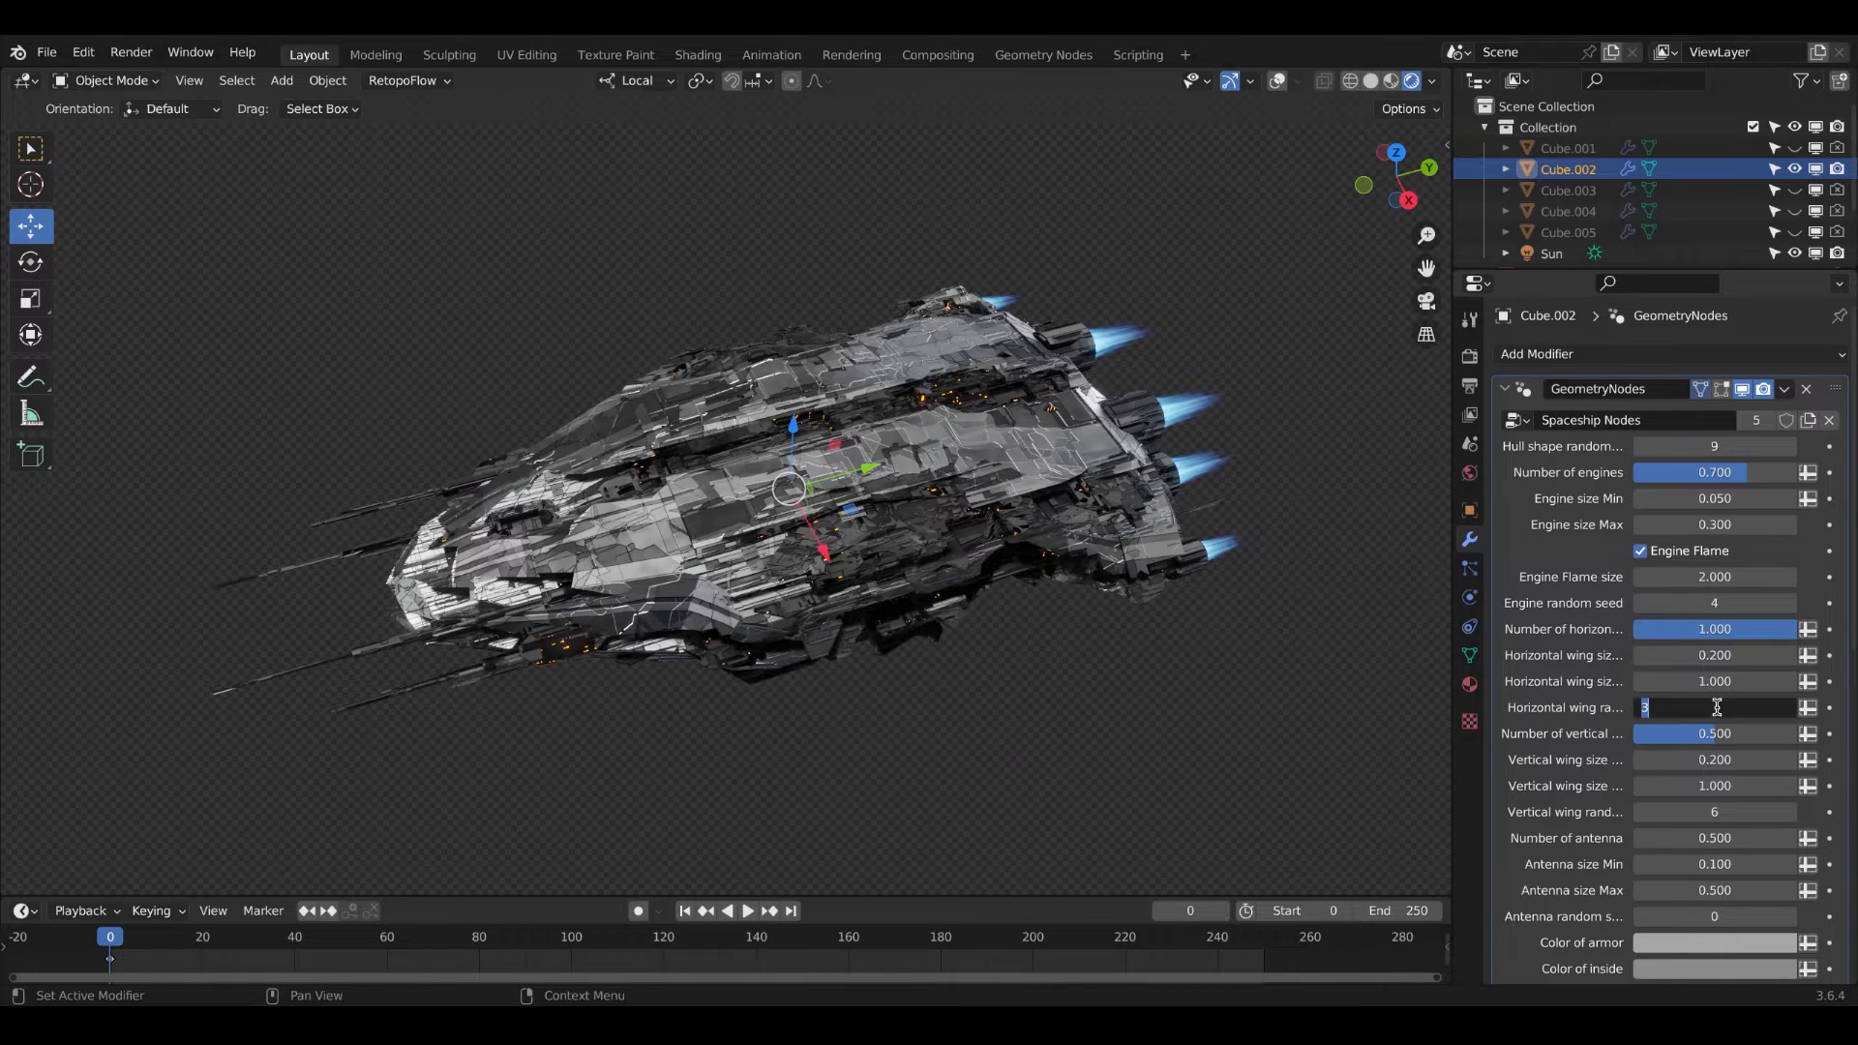
{"action": "middle_click_drag", "start_coordinate": [1306, 658], "coordinate": [1593, 655]}
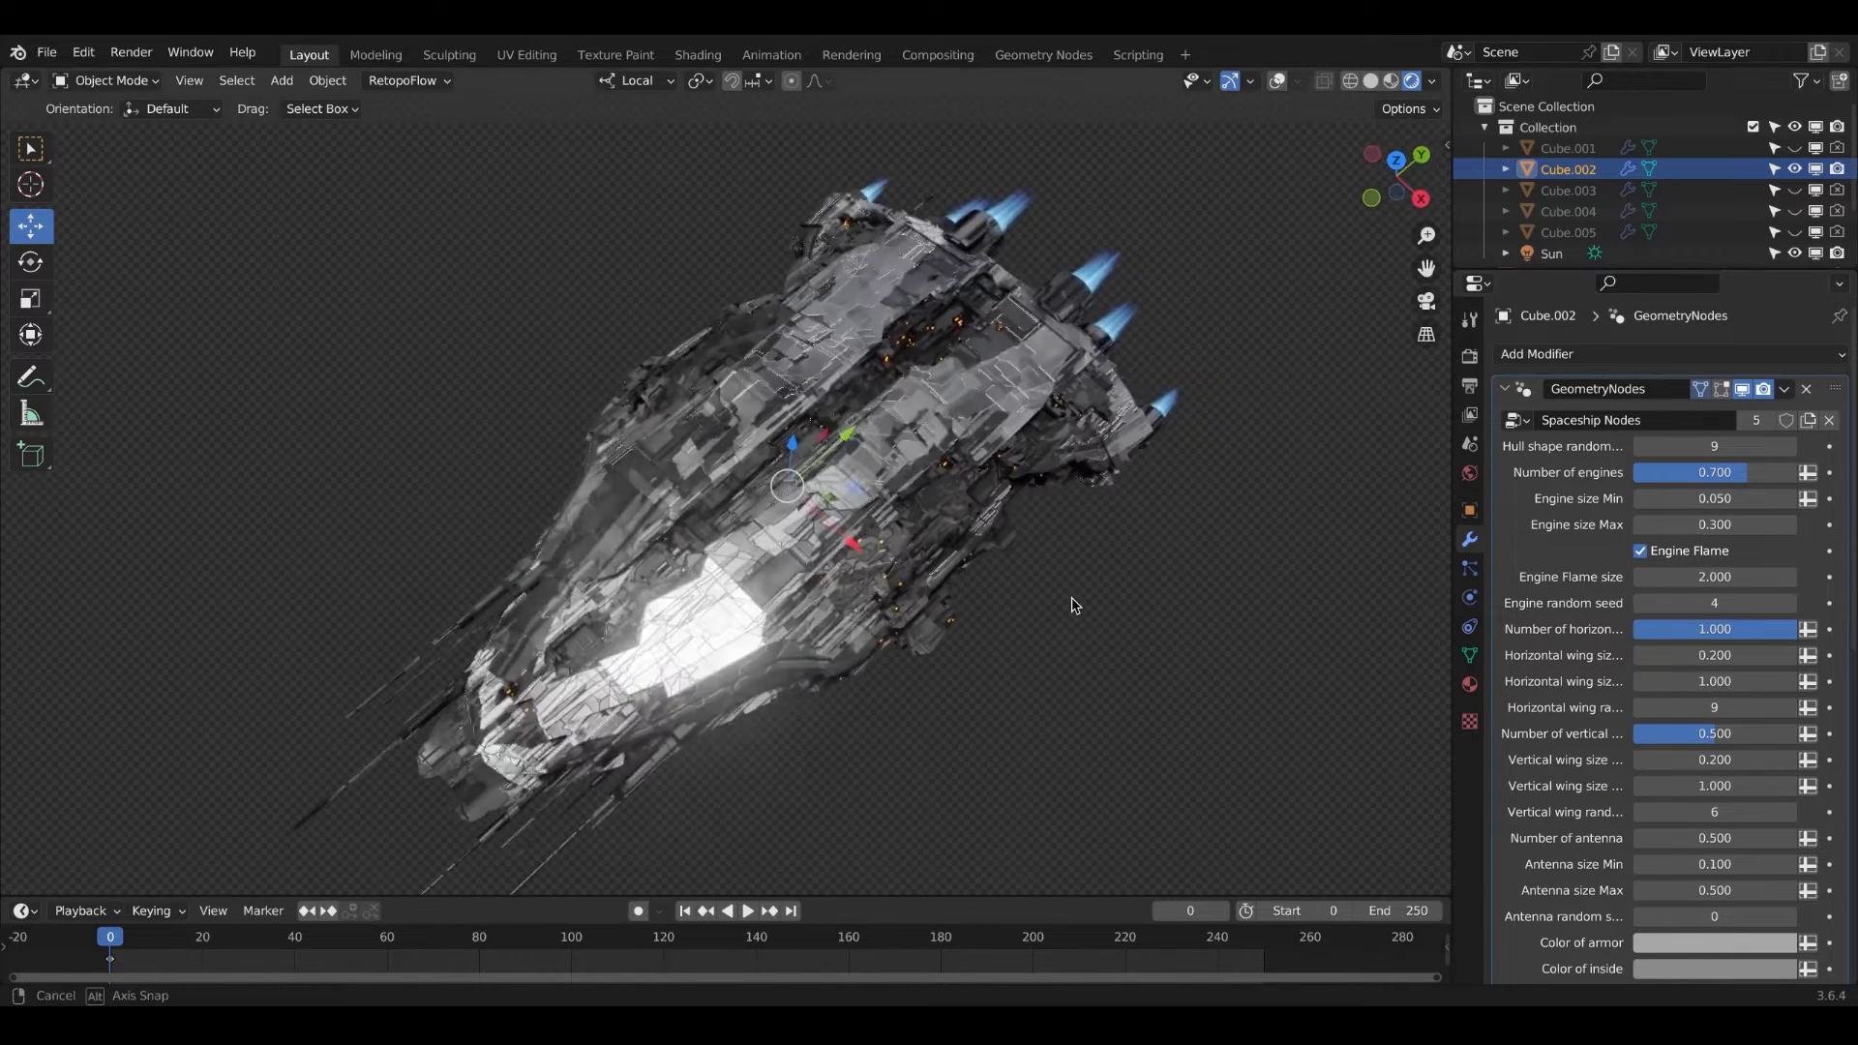
{"action": "type", "text": "5"}
{"action": "key", "text": "Return"}
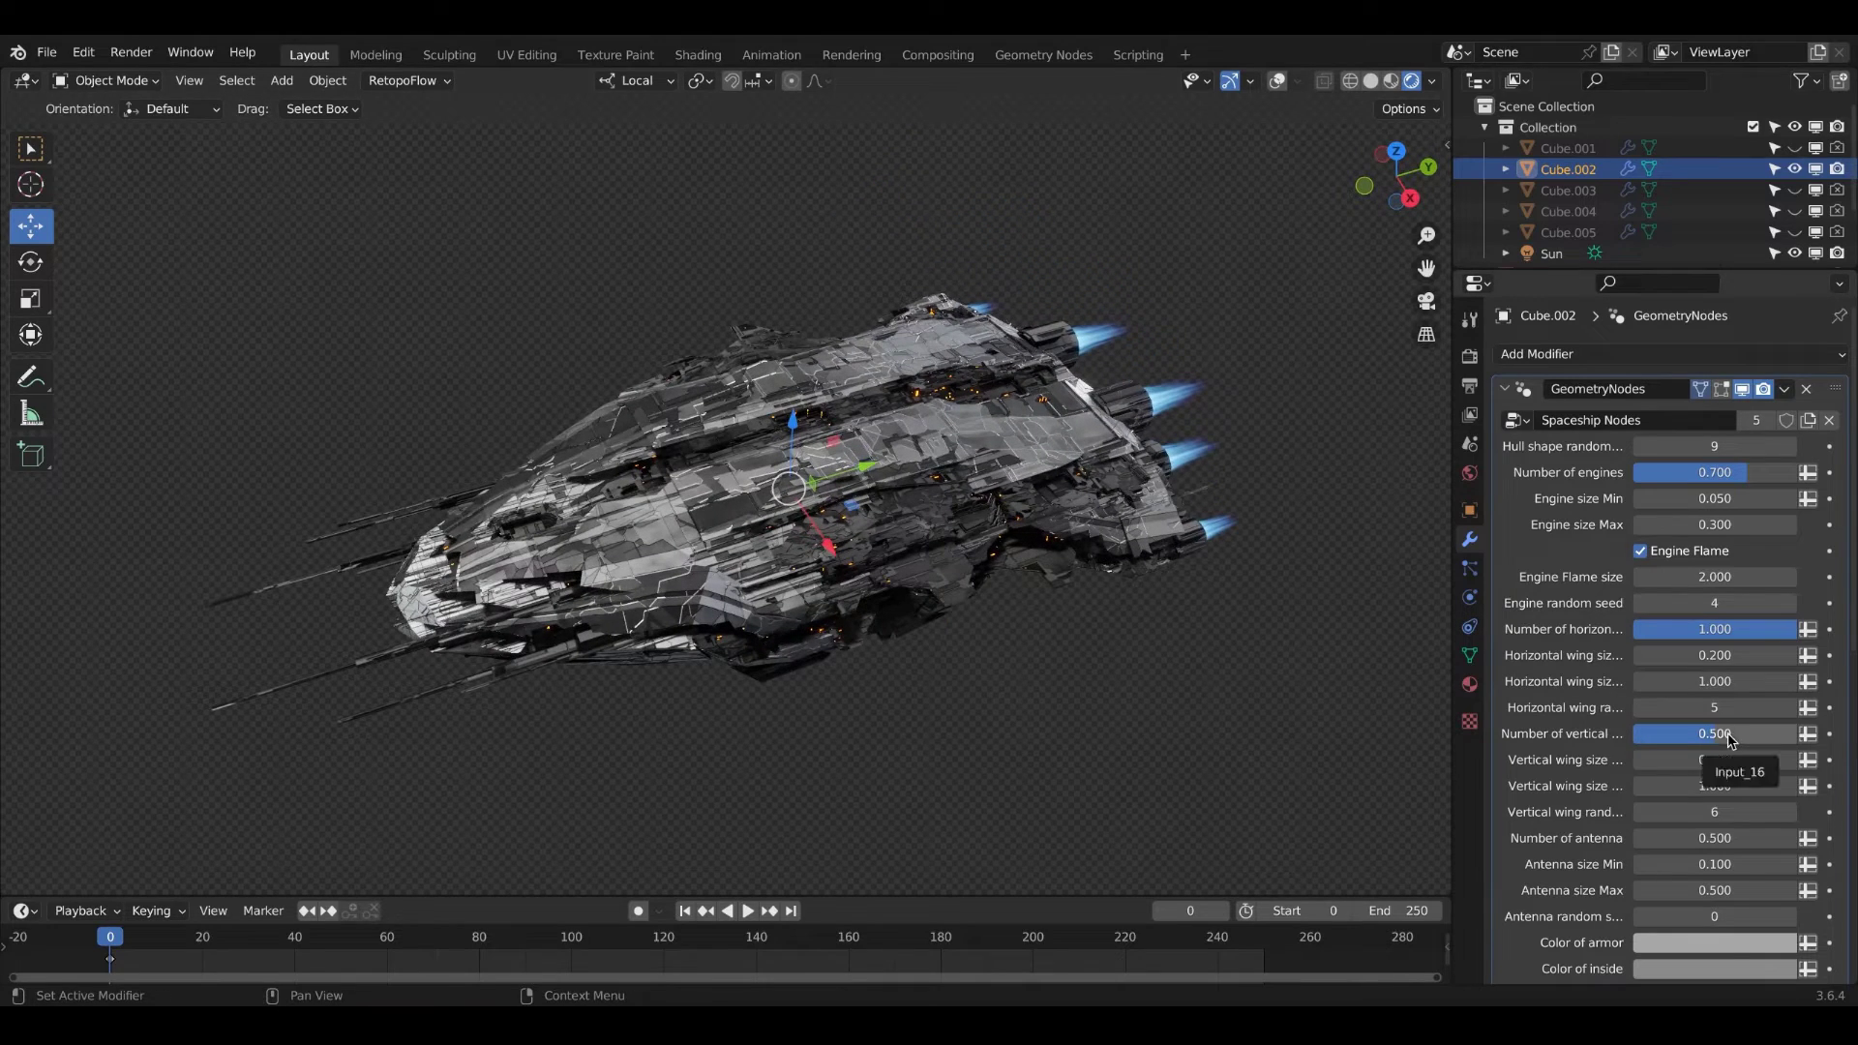
{"action": "middle_click_drag", "start_coordinate": [386, 671], "coordinate": [692, 710]}
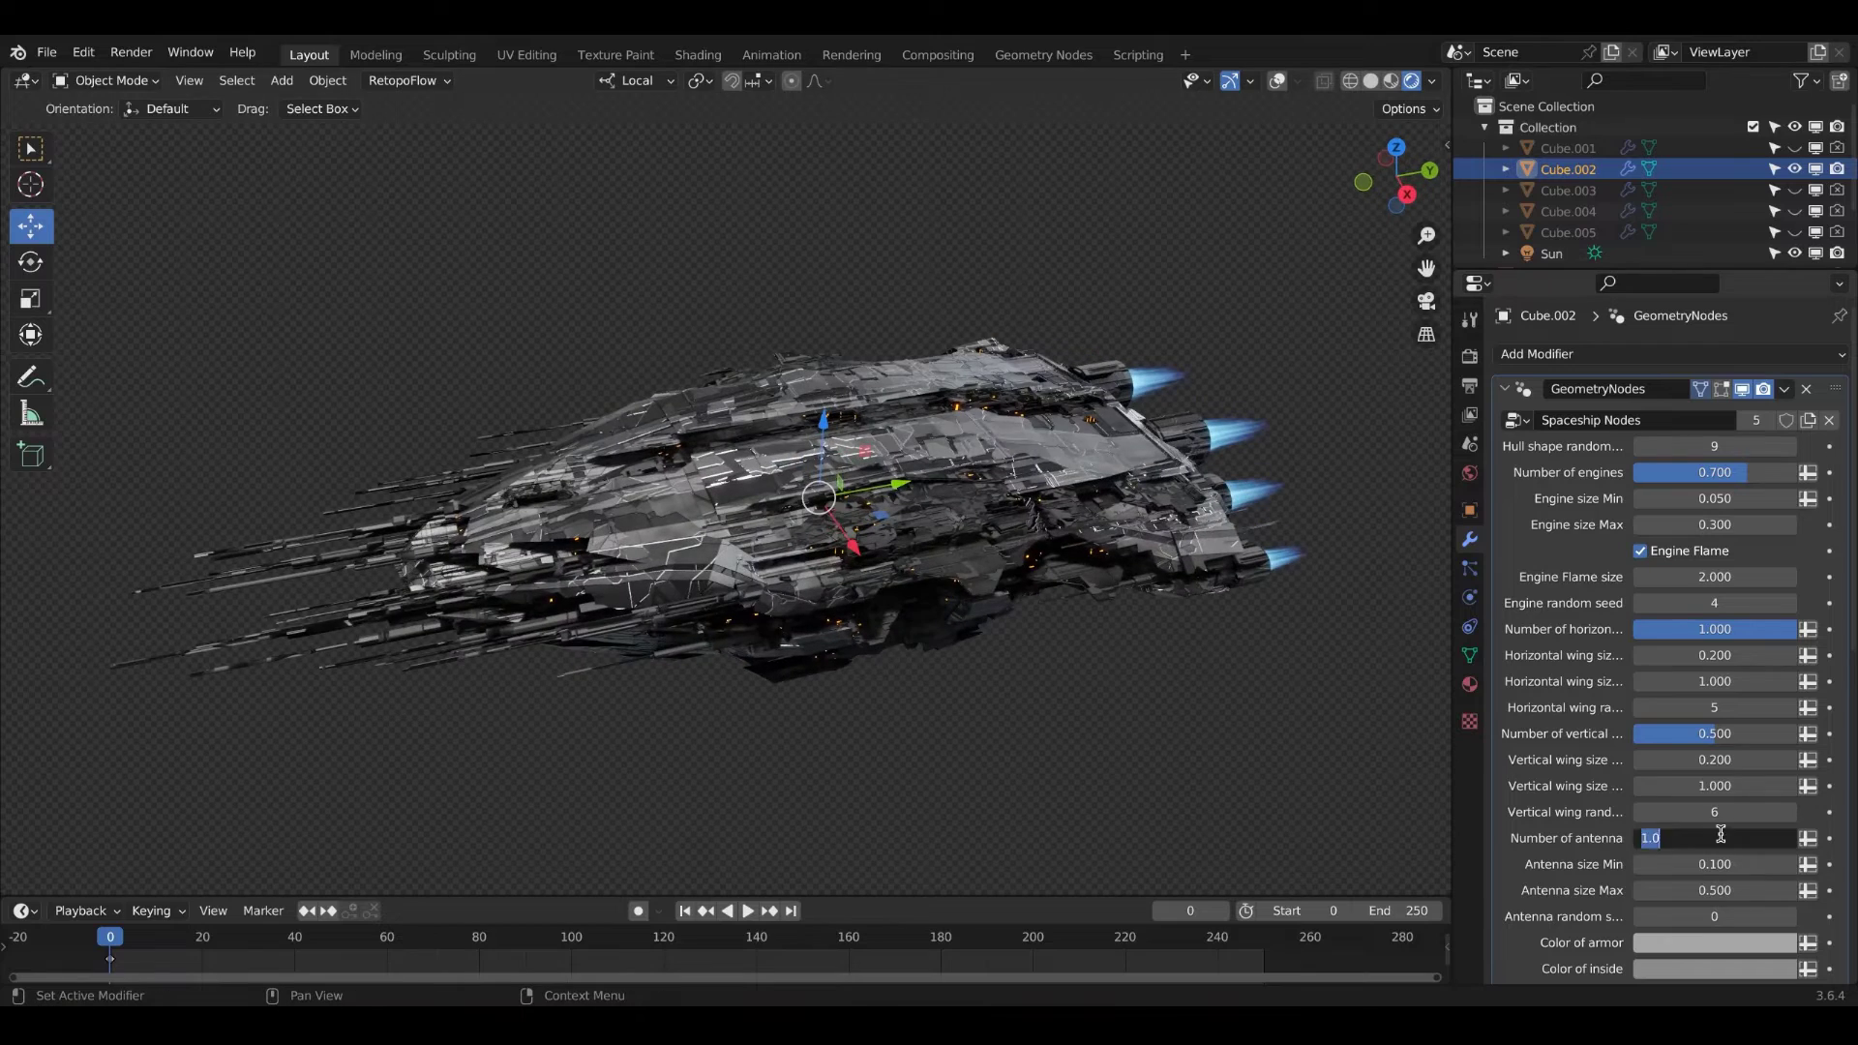
{"action": "scroll", "coordinate": [1705, 863], "scroll_direction": "down", "scroll_amount": 3}
{"action": "scroll", "coordinate": [1707, 813], "scroll_direction": "down", "scroll_amount": 2}
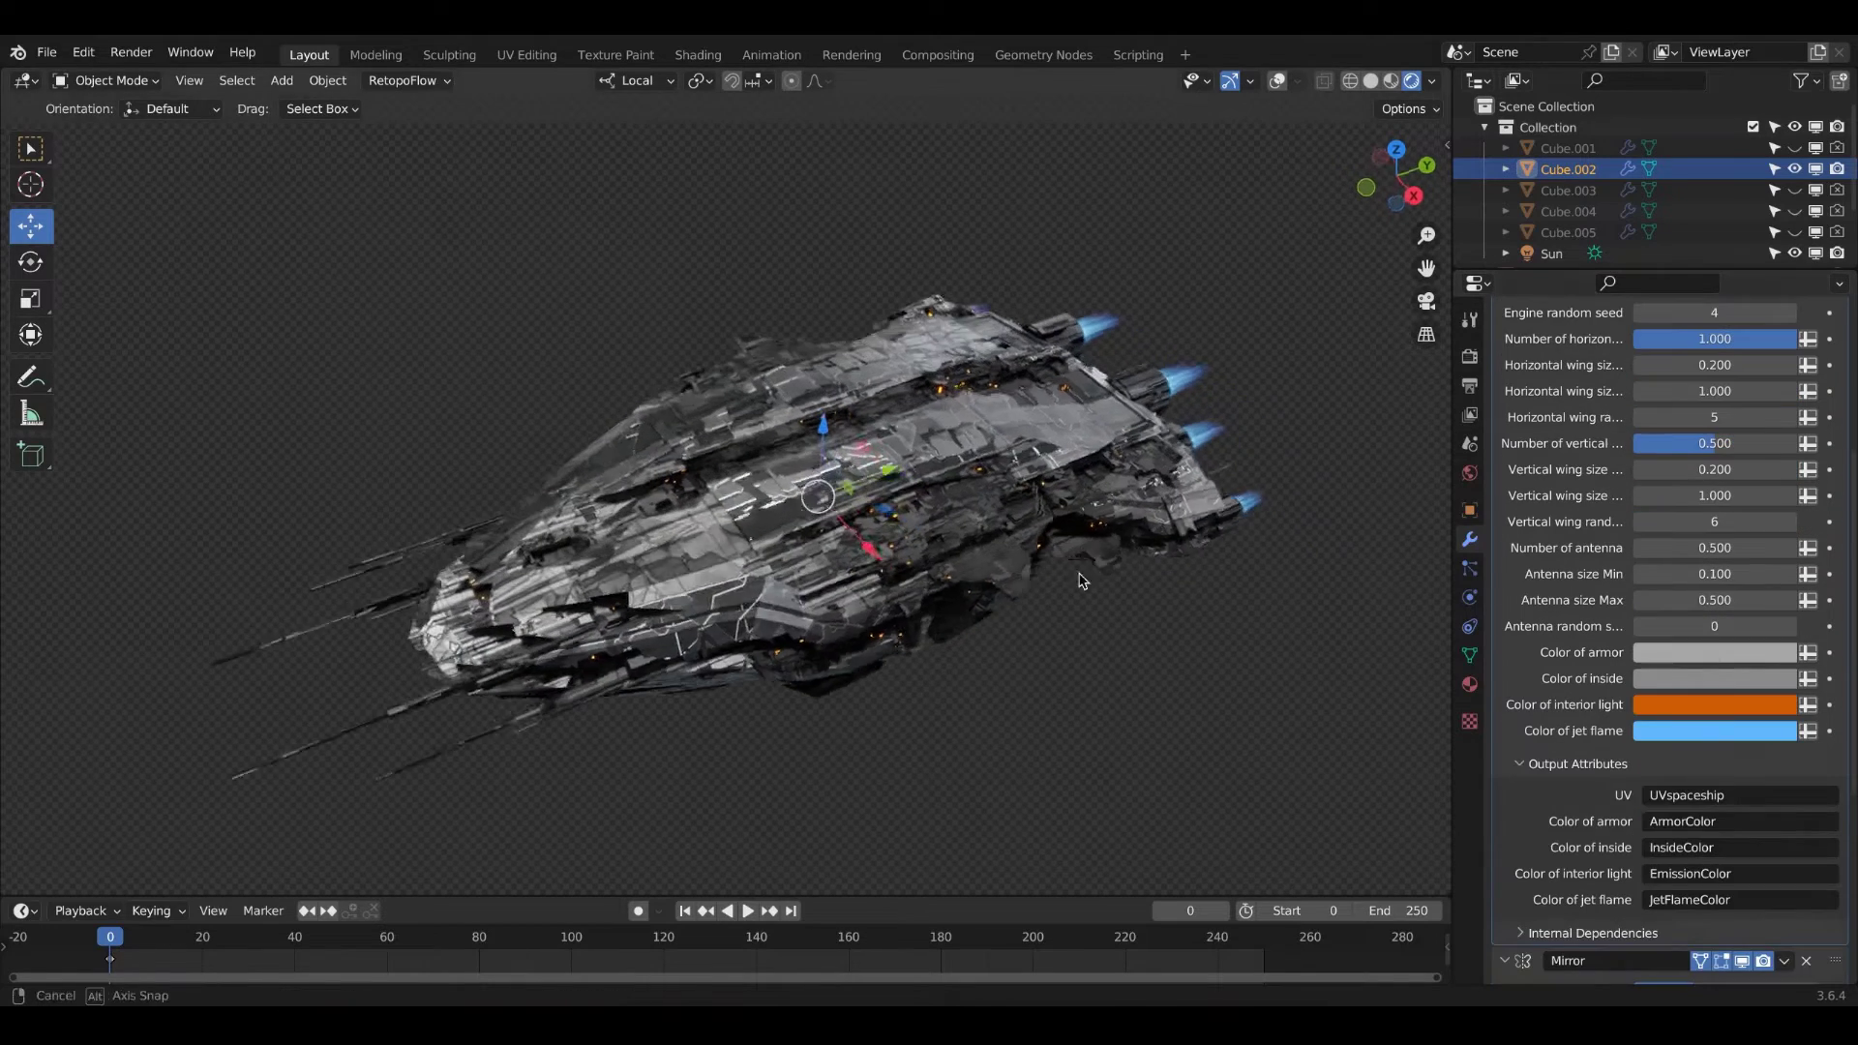
Try a new armor colour, then return the armor to a grey shade
{"action": "left_click", "coordinate": [1752, 654]}
{"action": "left_click", "coordinate": [1673, 425]}
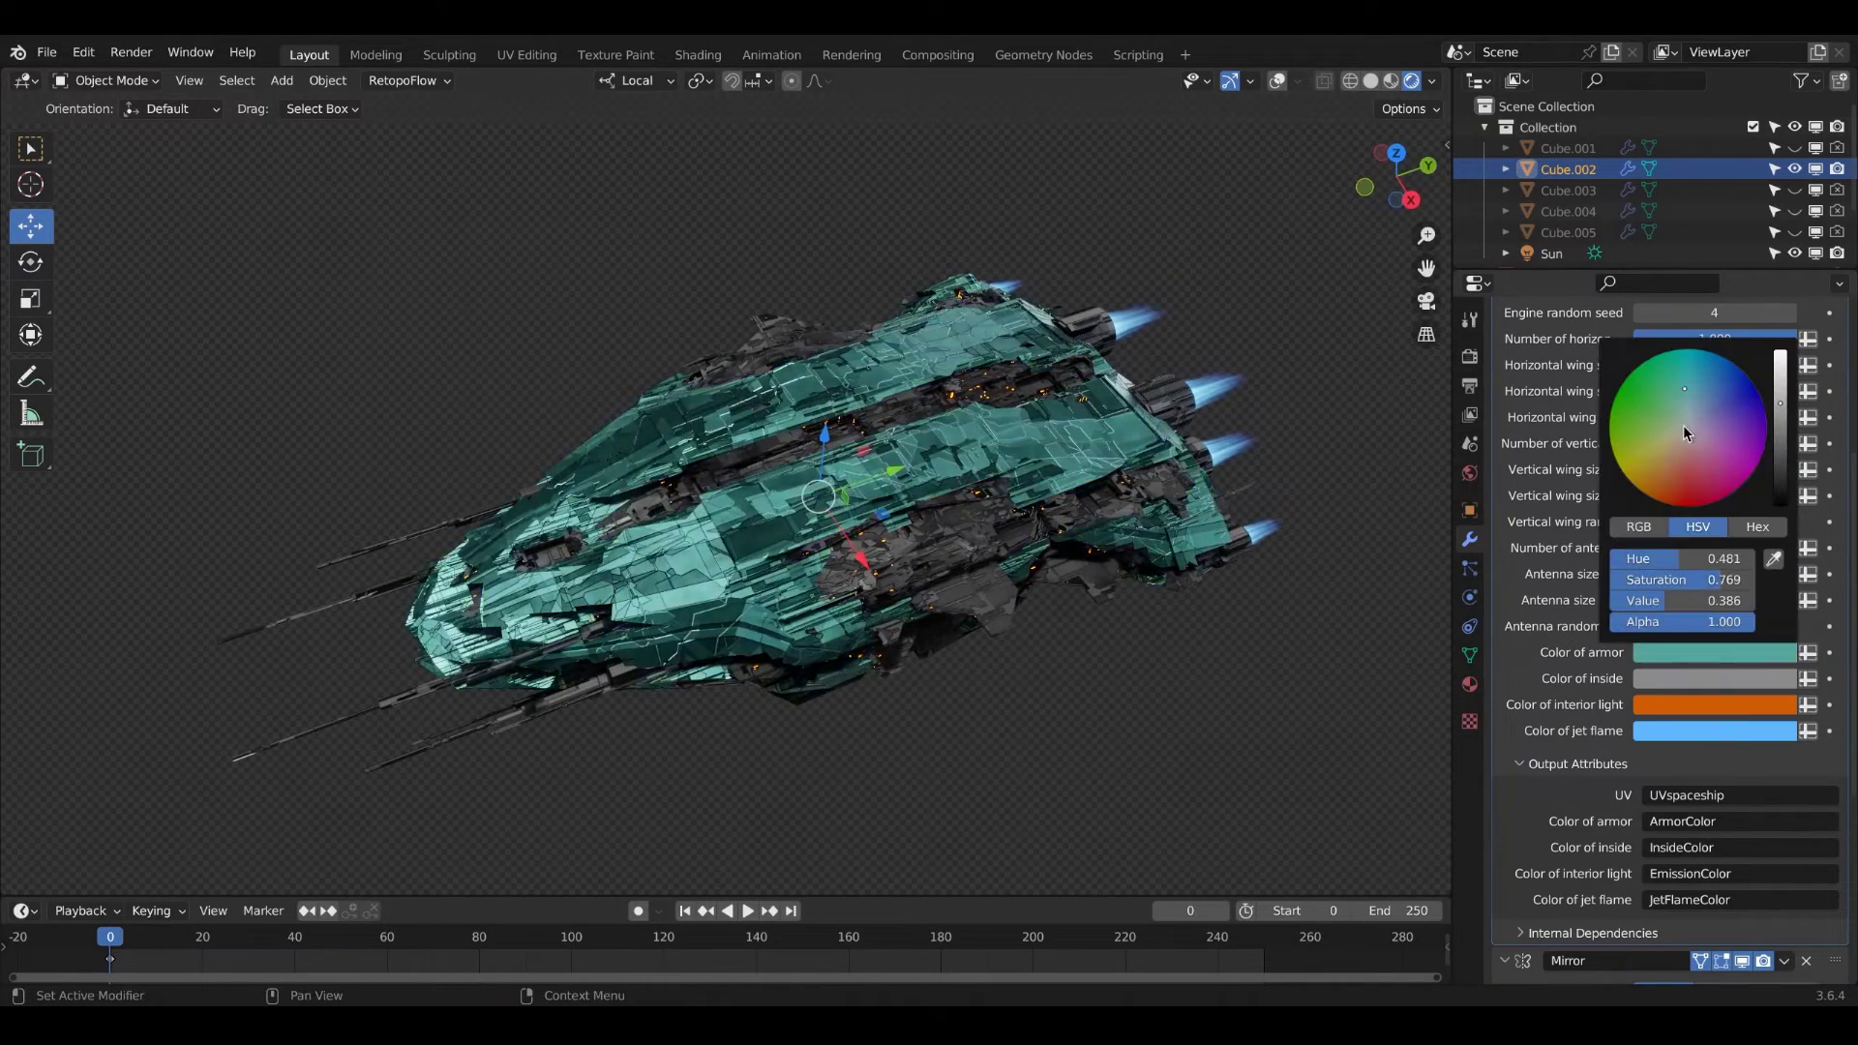
{"action": "left_click", "coordinate": [1687, 431]}
{"action": "left_click", "coordinate": [1690, 653]}
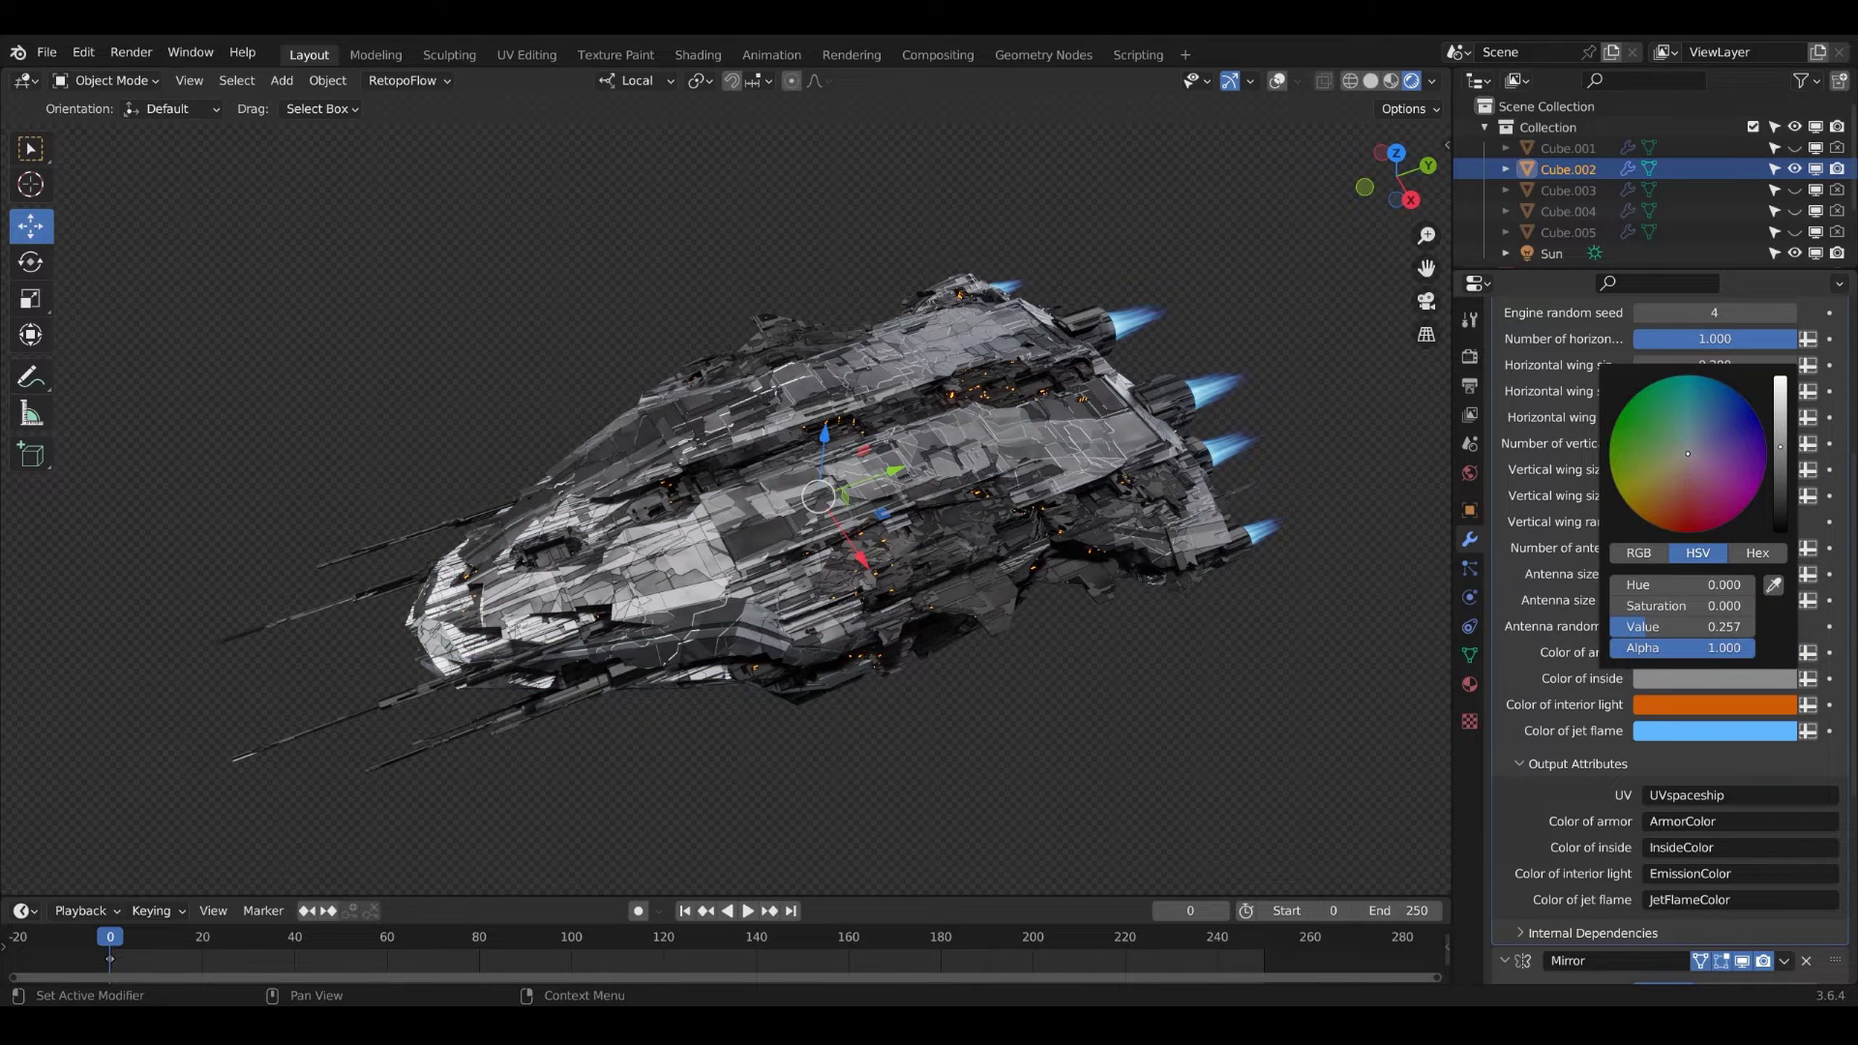
Make the interior lights purple and the jet flames blue
{"action": "left_click", "coordinate": [1694, 706]}
{"action": "left_click", "coordinate": [1729, 494]}
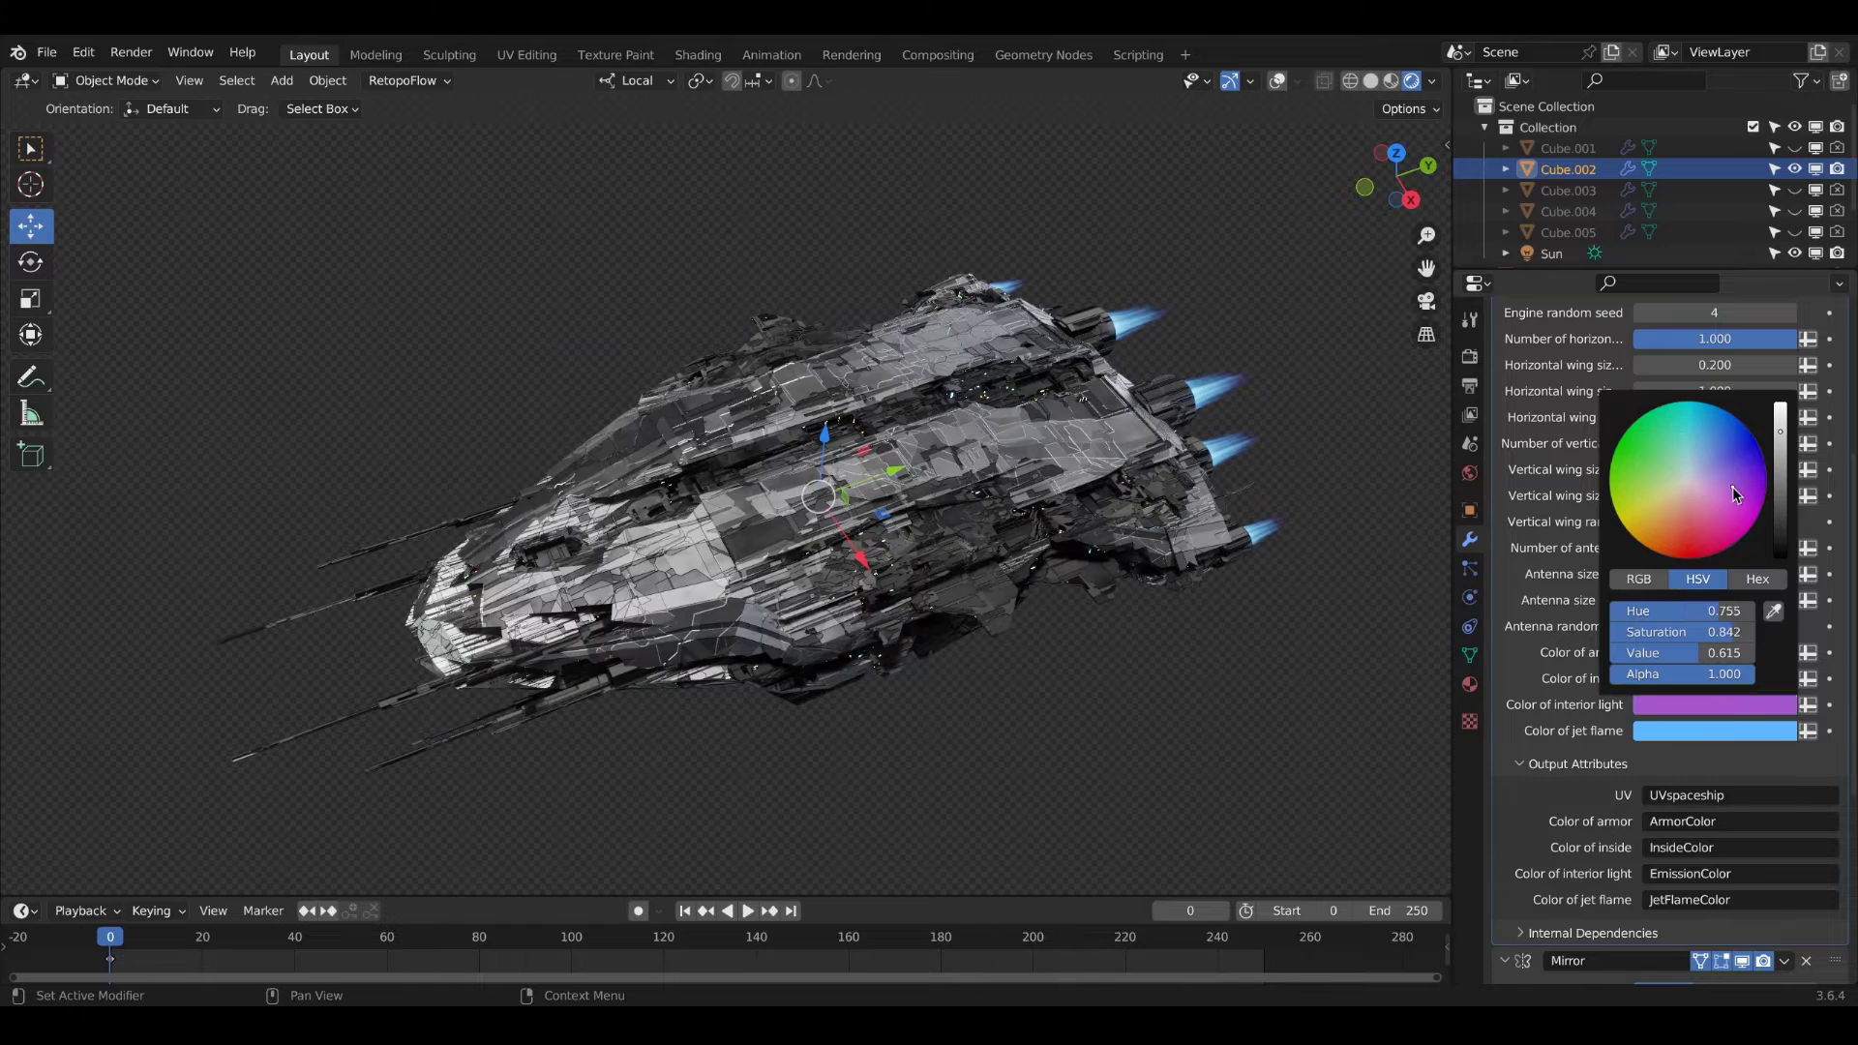
{"action": "left_click", "coordinate": [1693, 730]}
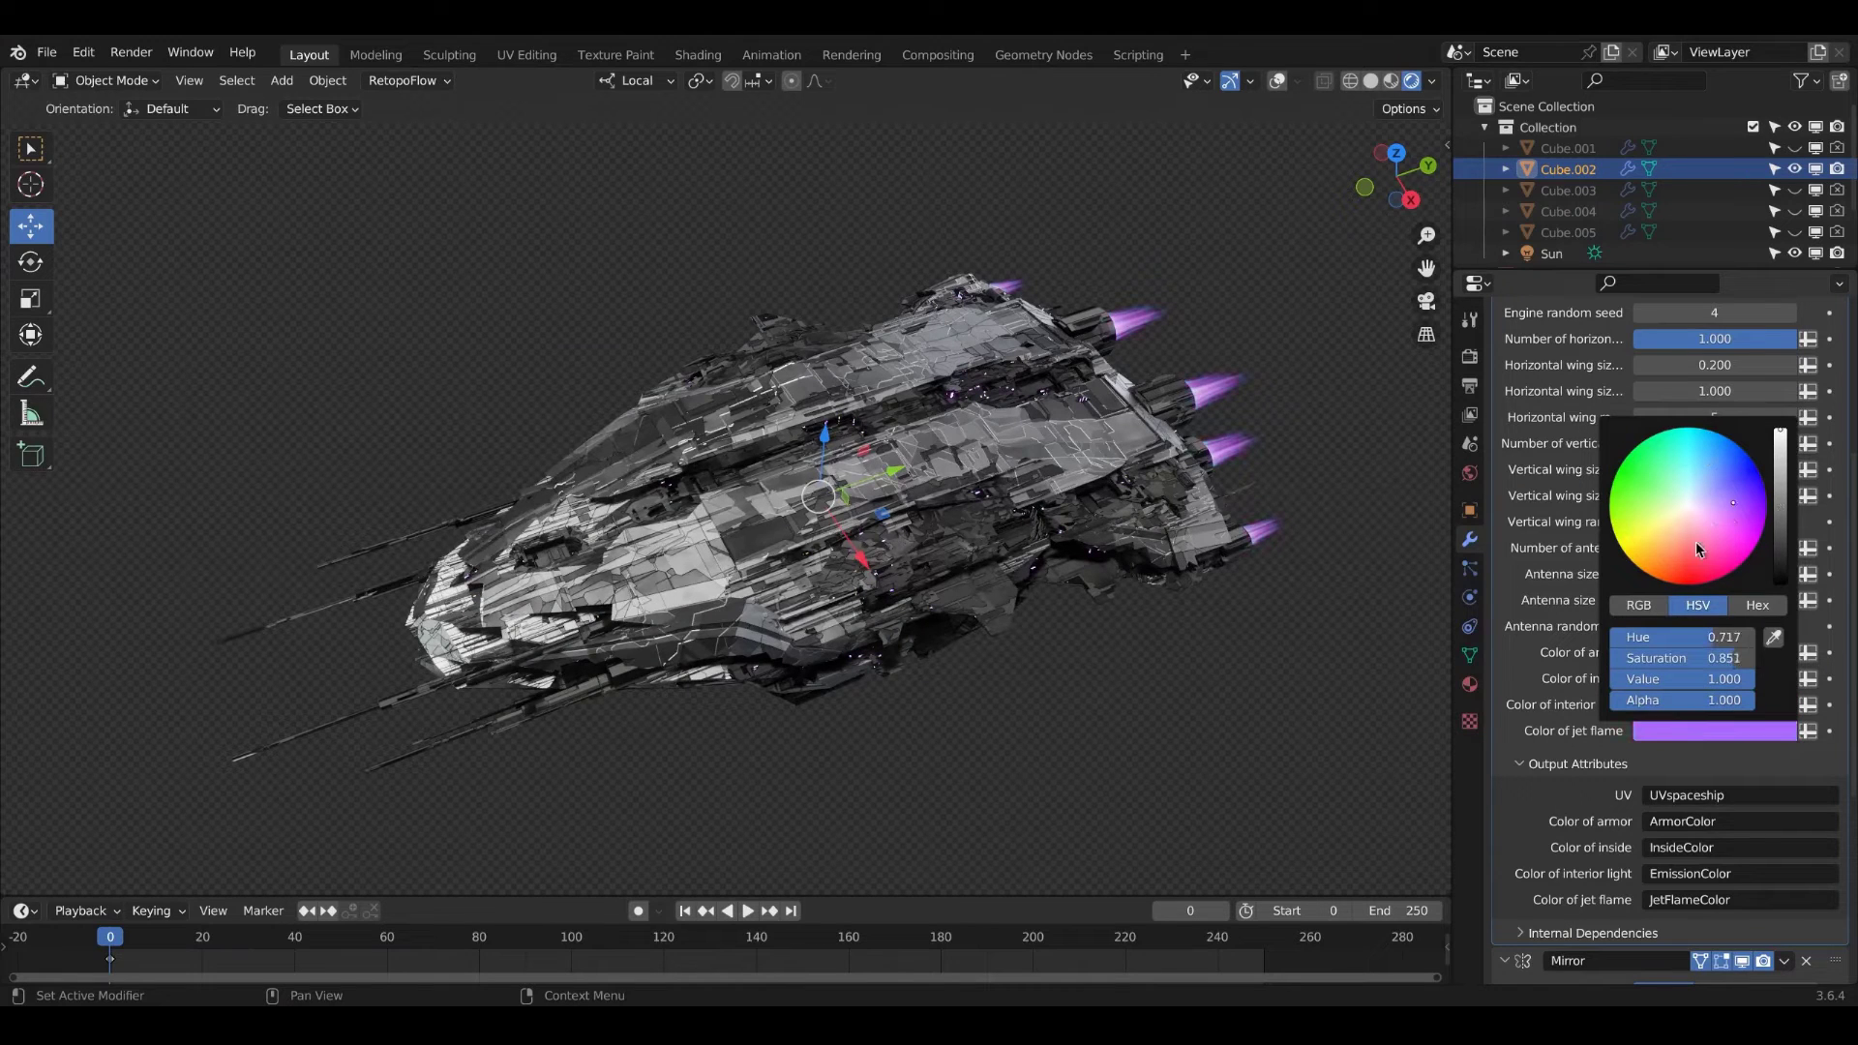
{"action": "left_click", "coordinate": [1707, 452]}
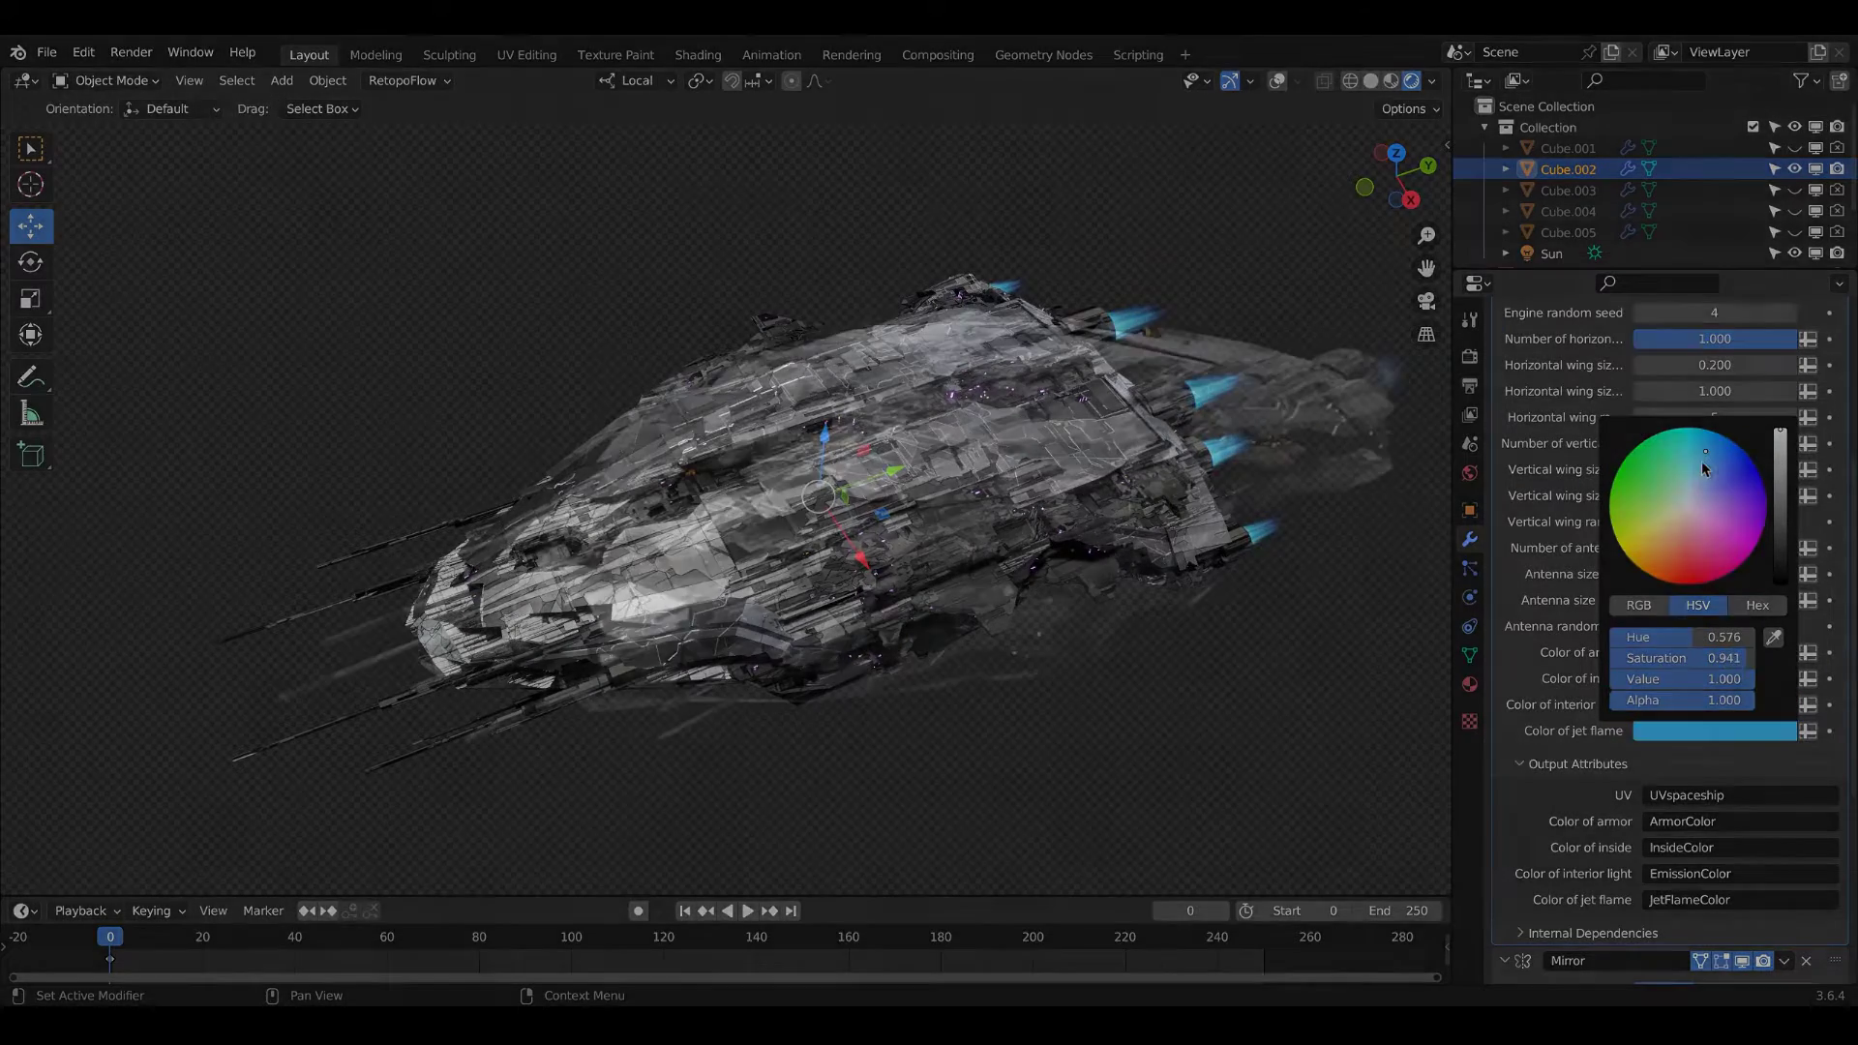